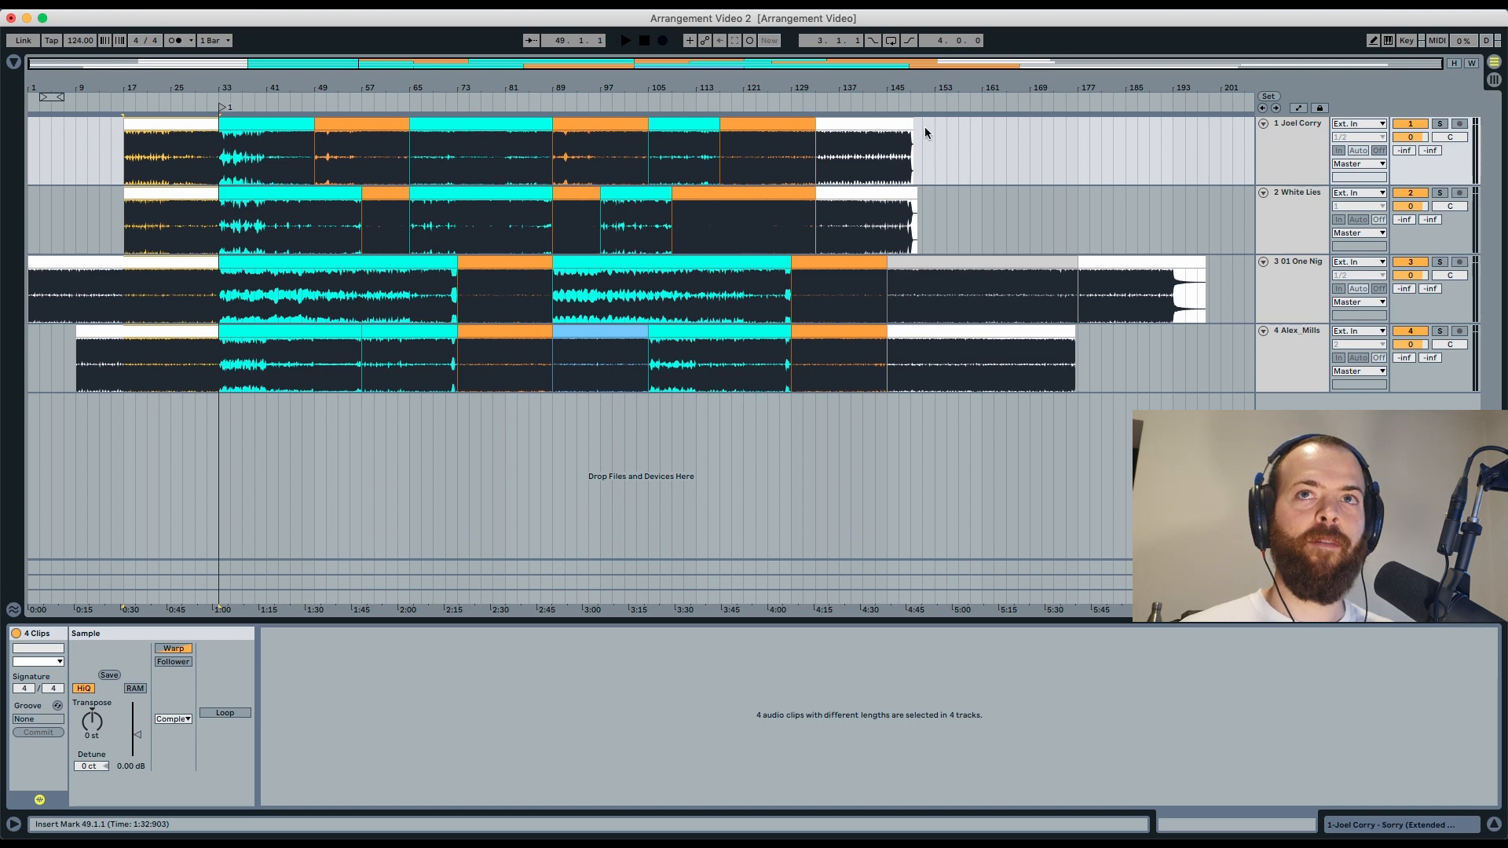
Compare the overall clip layout of tracks 3 and 4 with that of tracks 1 and 2.
left_click(1283, 289)
left_click(1289, 340, "shift")
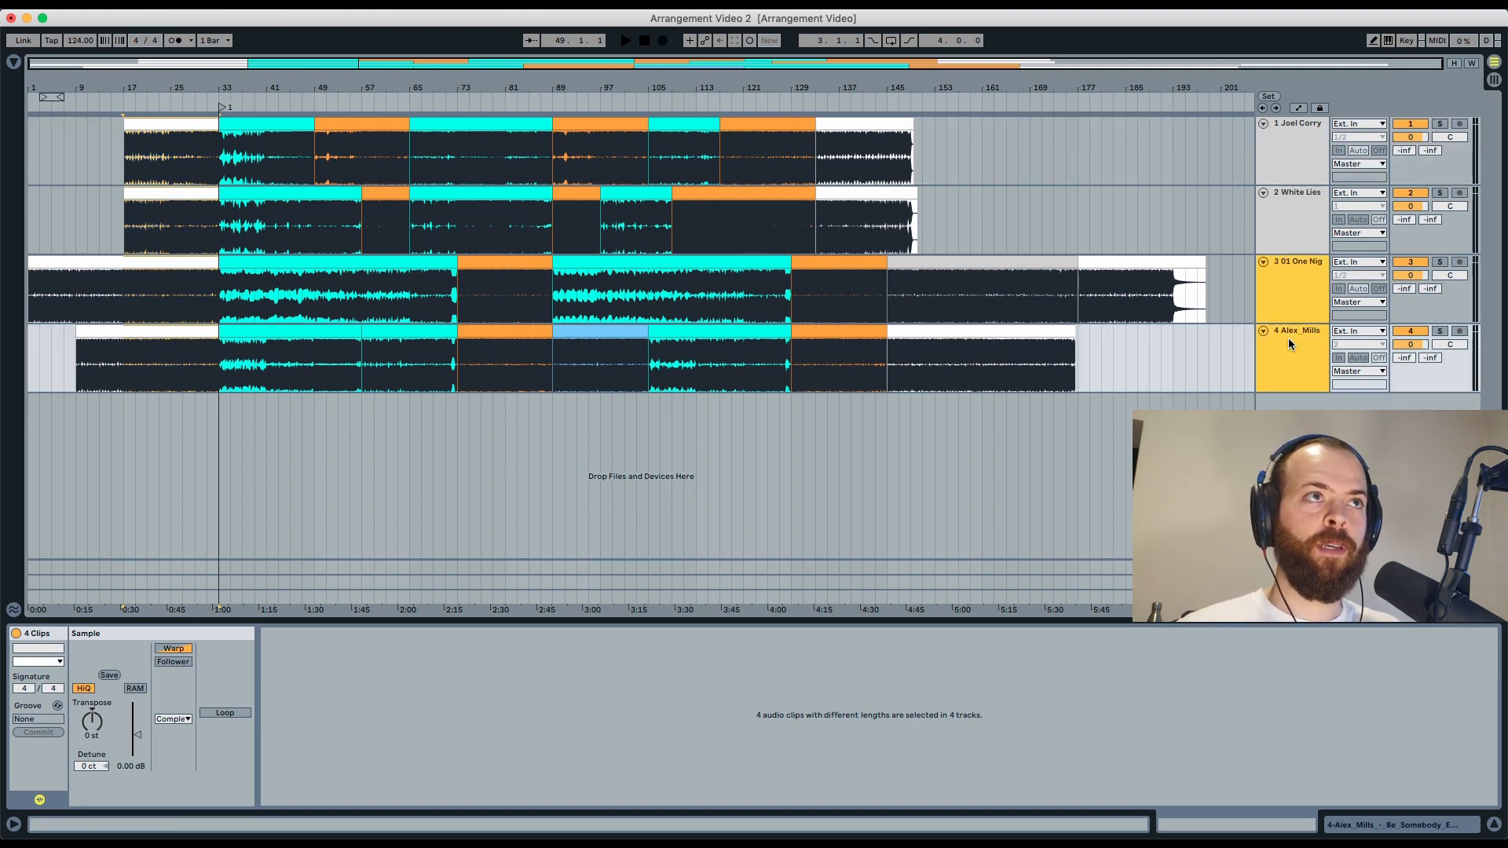
left_click(1285, 206)
left_click(1290, 154, "shift")
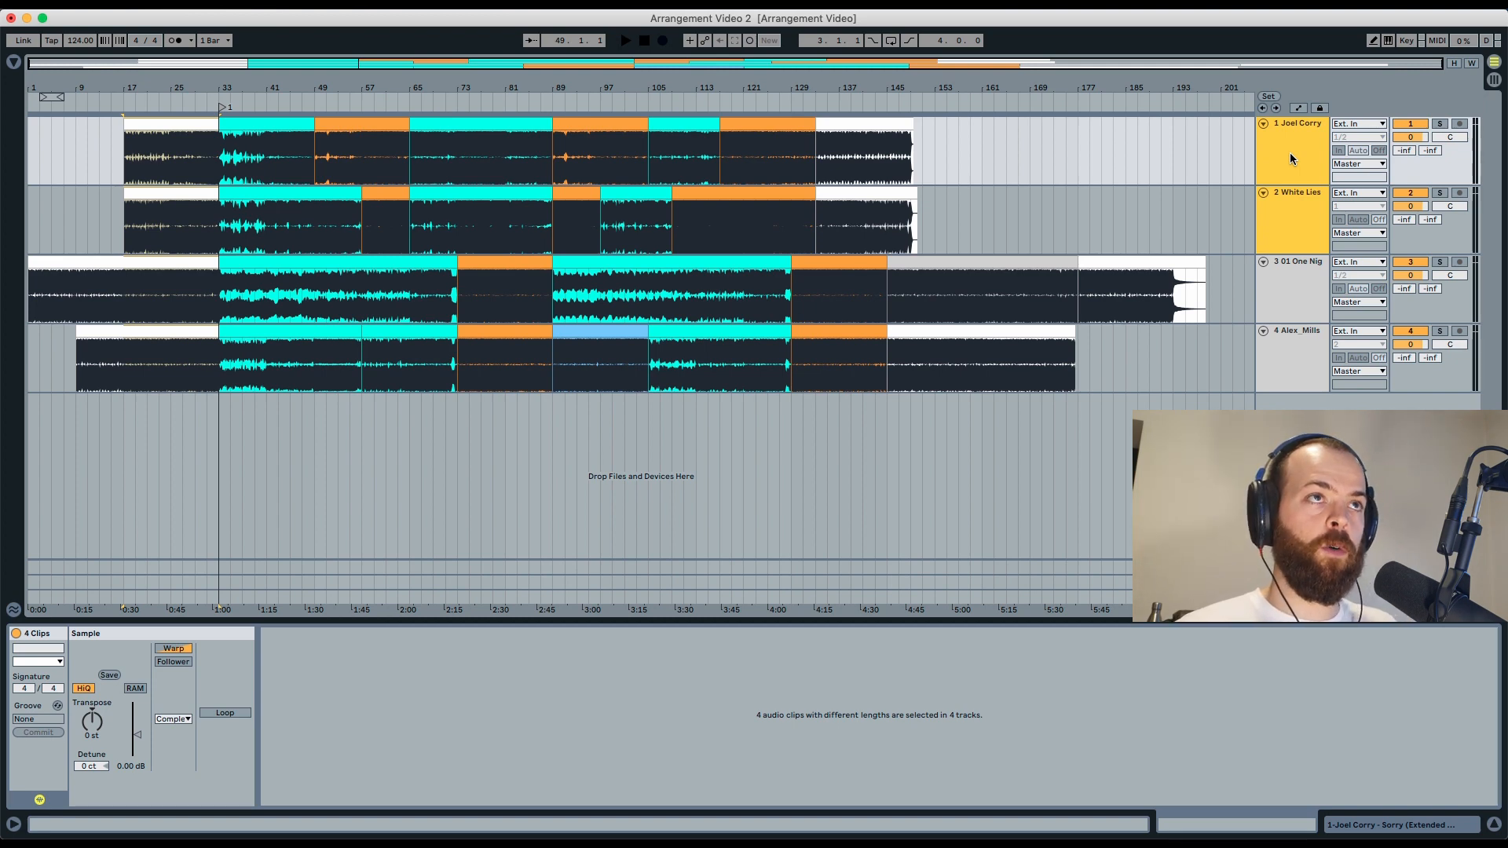
left_click_drag(126, 242, 904, 164)
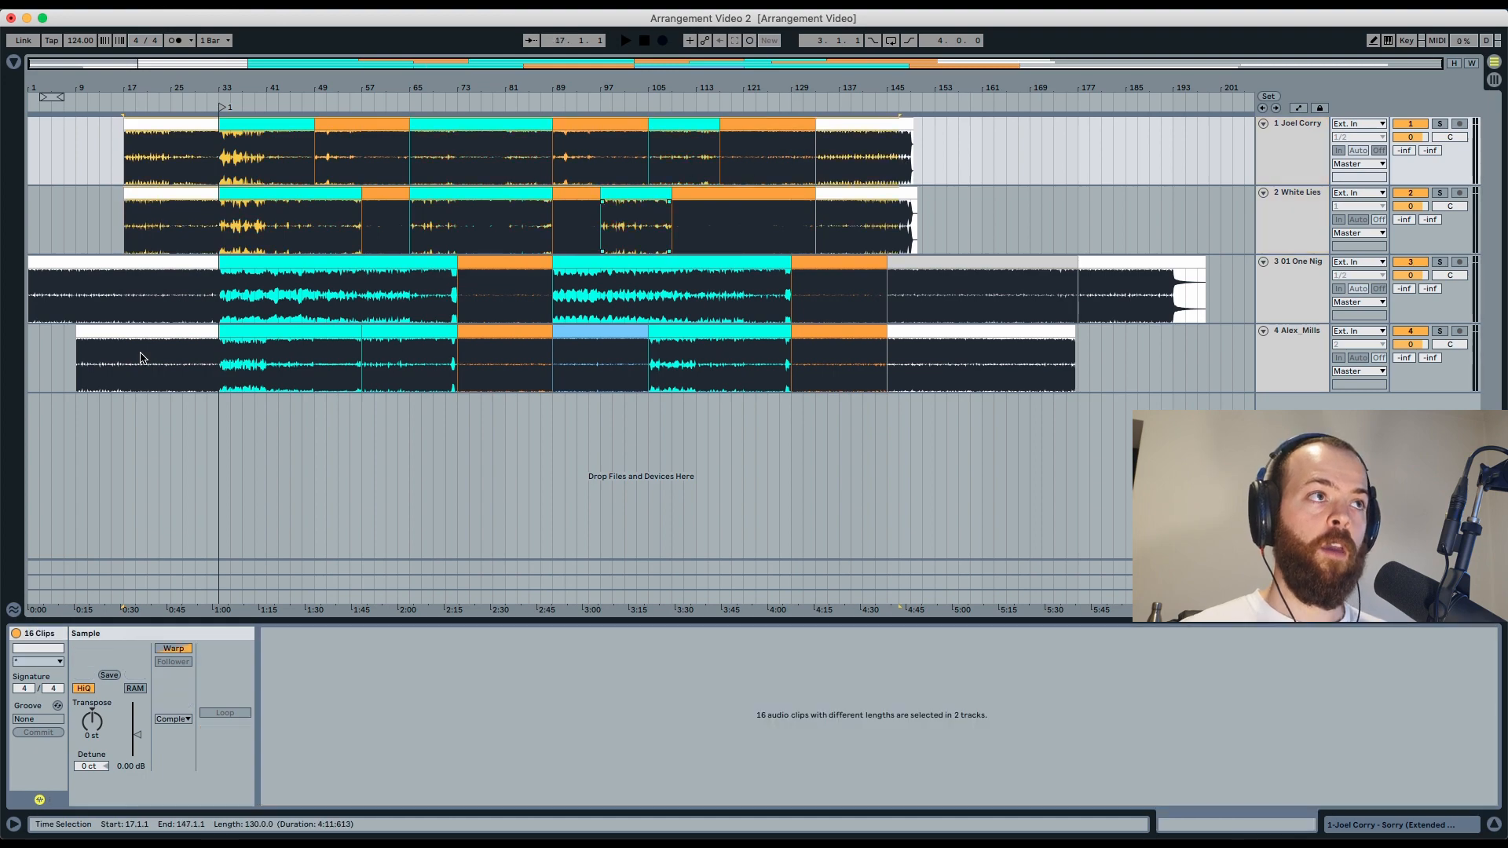
left_click(29, 310)
left_click_drag(29, 310, 1200, 348)
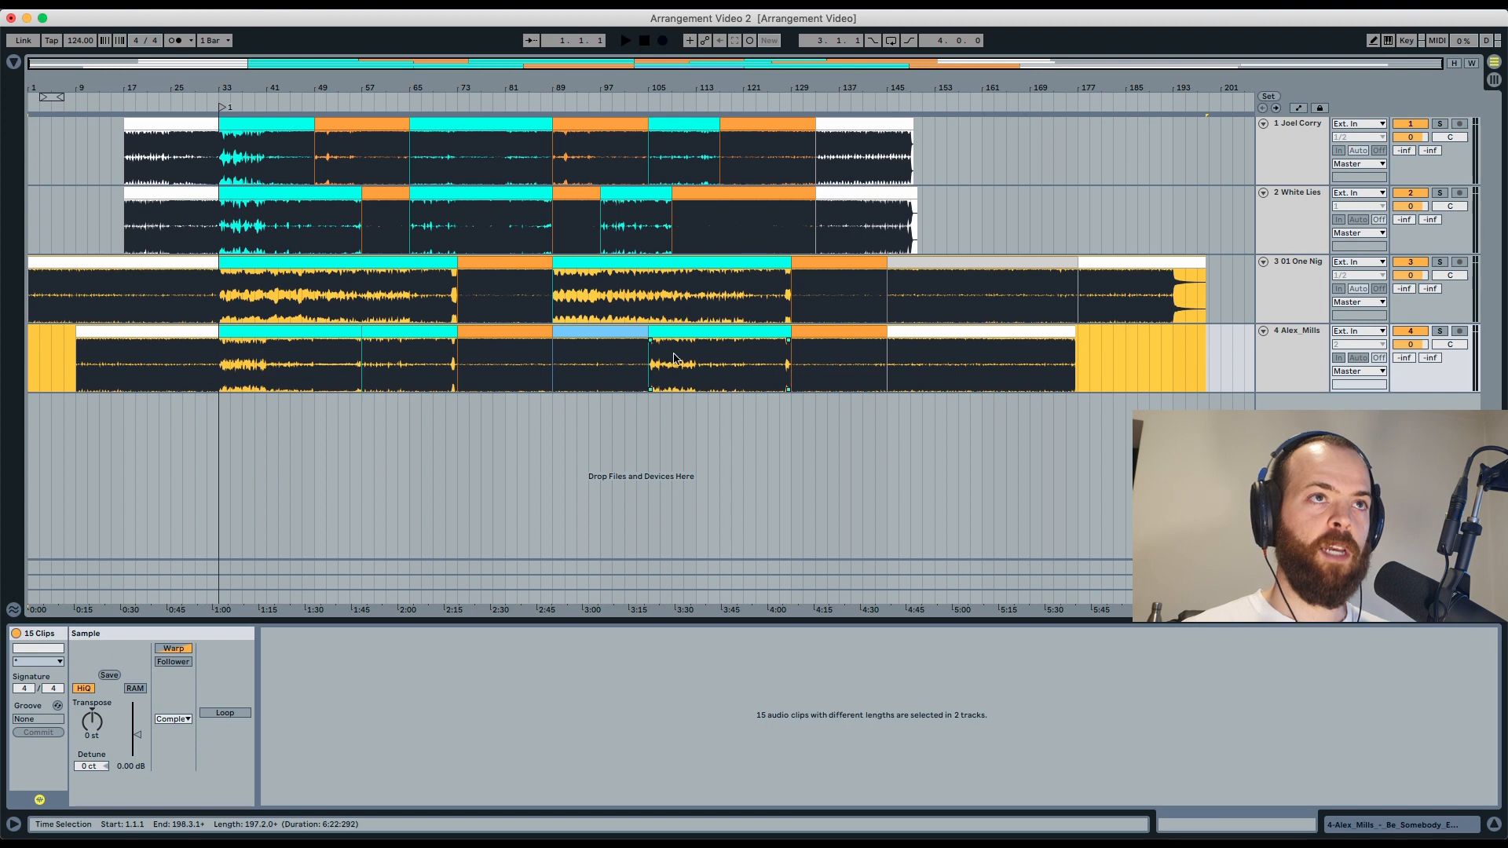
Examine the matching cyan, blue and orange sections in tracks 3 and 4, up to the last orange sections at bars 129–145.
left_click(241, 265)
left_click(394, 333, "shift")
left_click(555, 279)
left_click(582, 336)
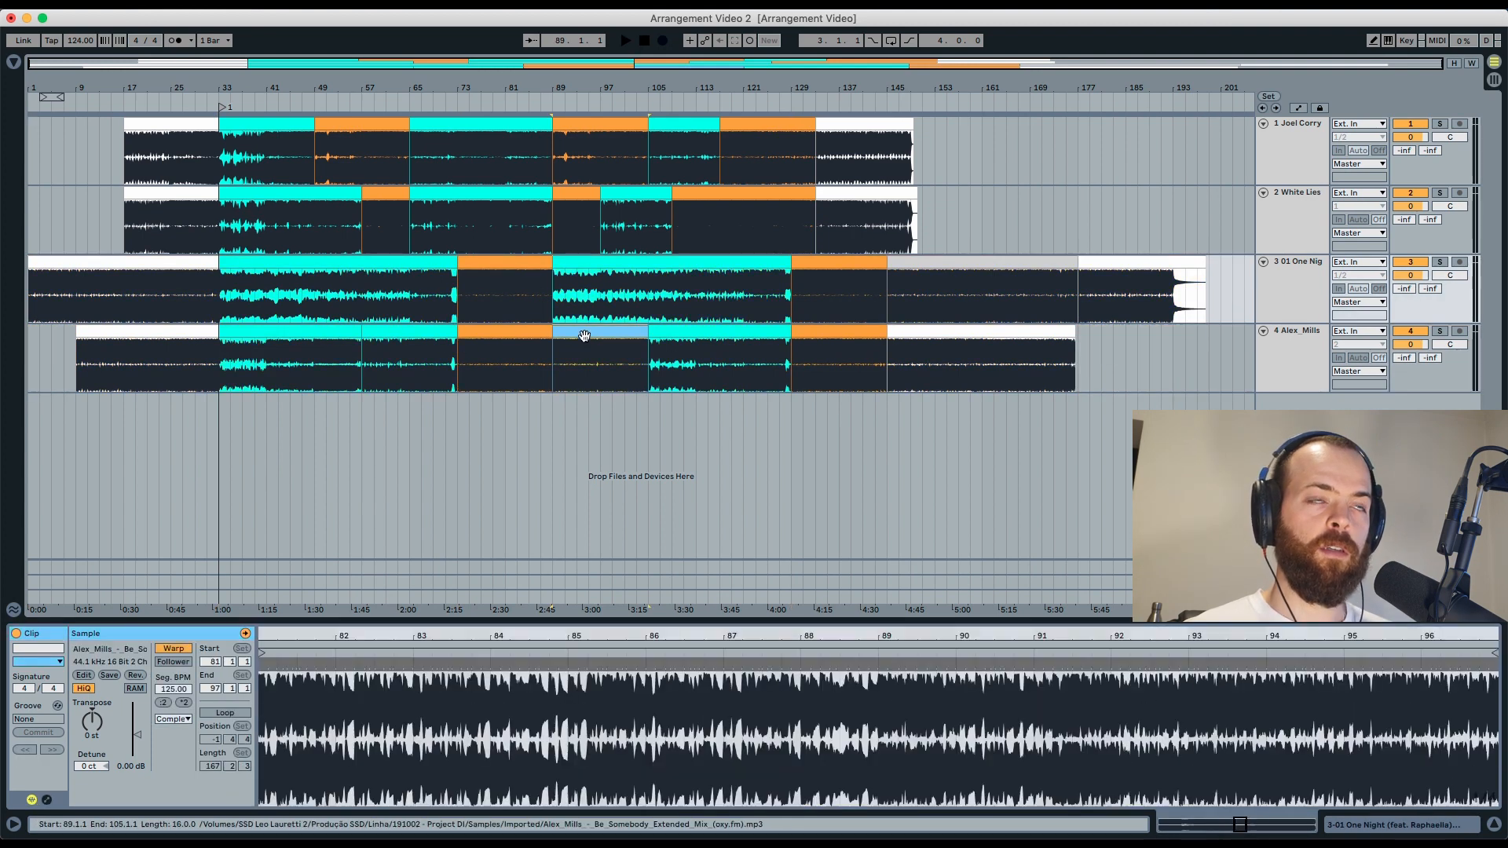
left_click(727, 260, "shift")
left_click(492, 253)
left_click(502, 313)
left_click(878, 264)
Examine how the cyan and orange sections alternate in tracks 1 and 2 from bar 33 onward.
left_click(246, 139, "shift")
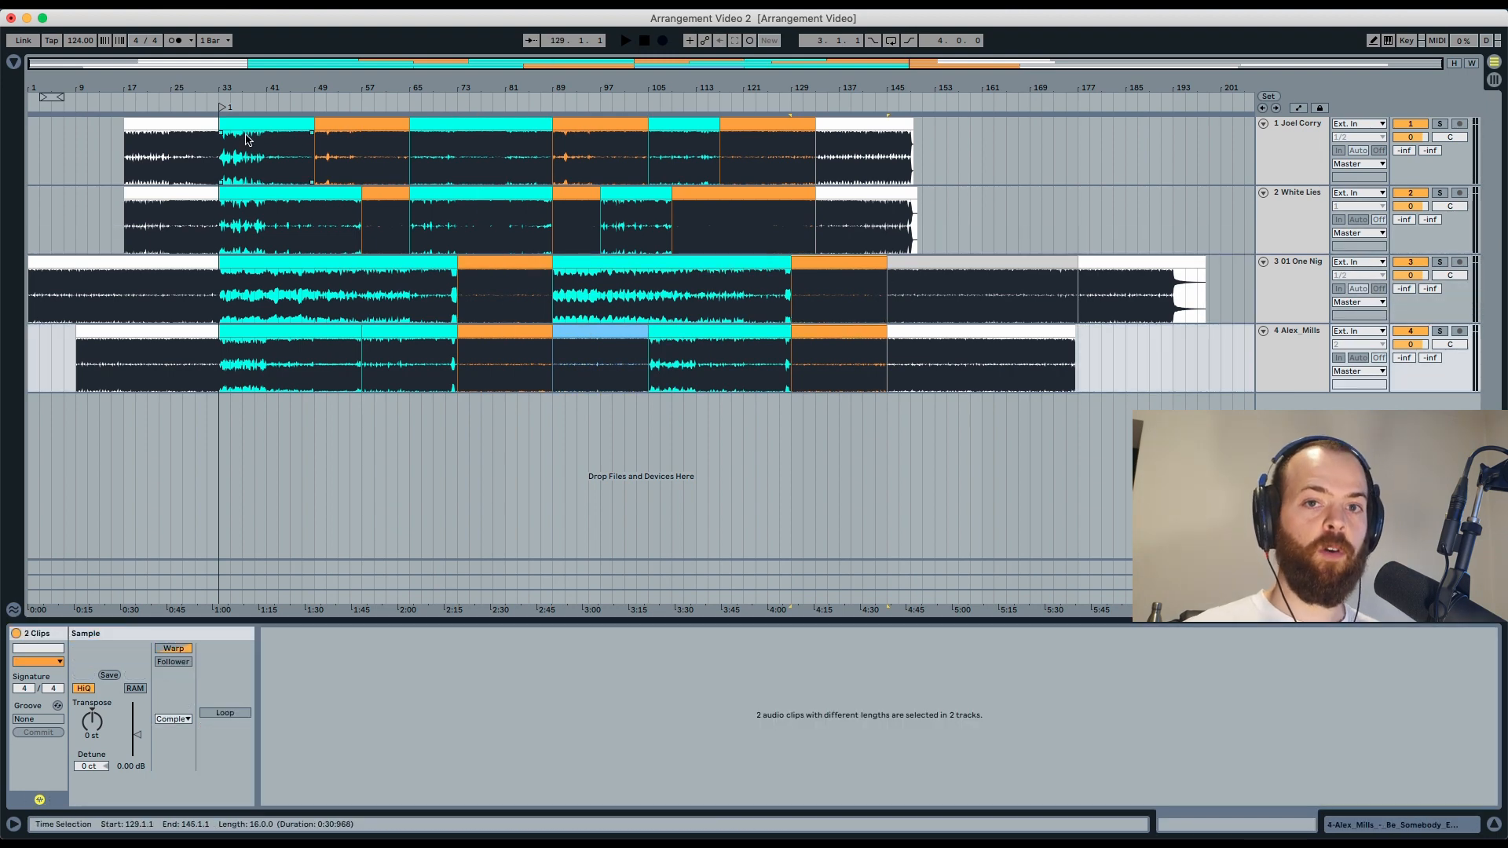
left_click(263, 128)
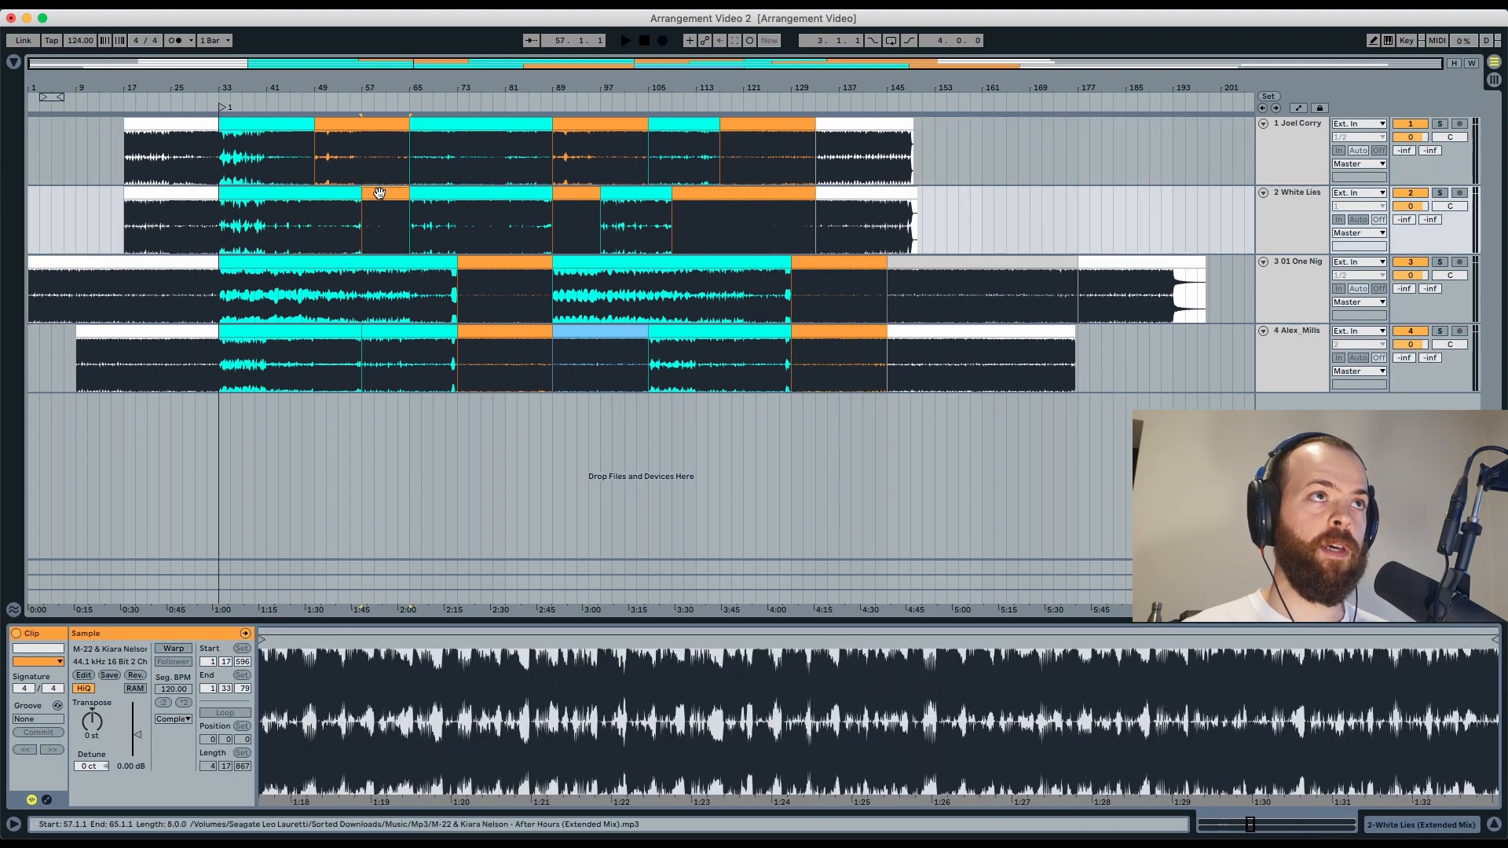
left_click(361, 128)
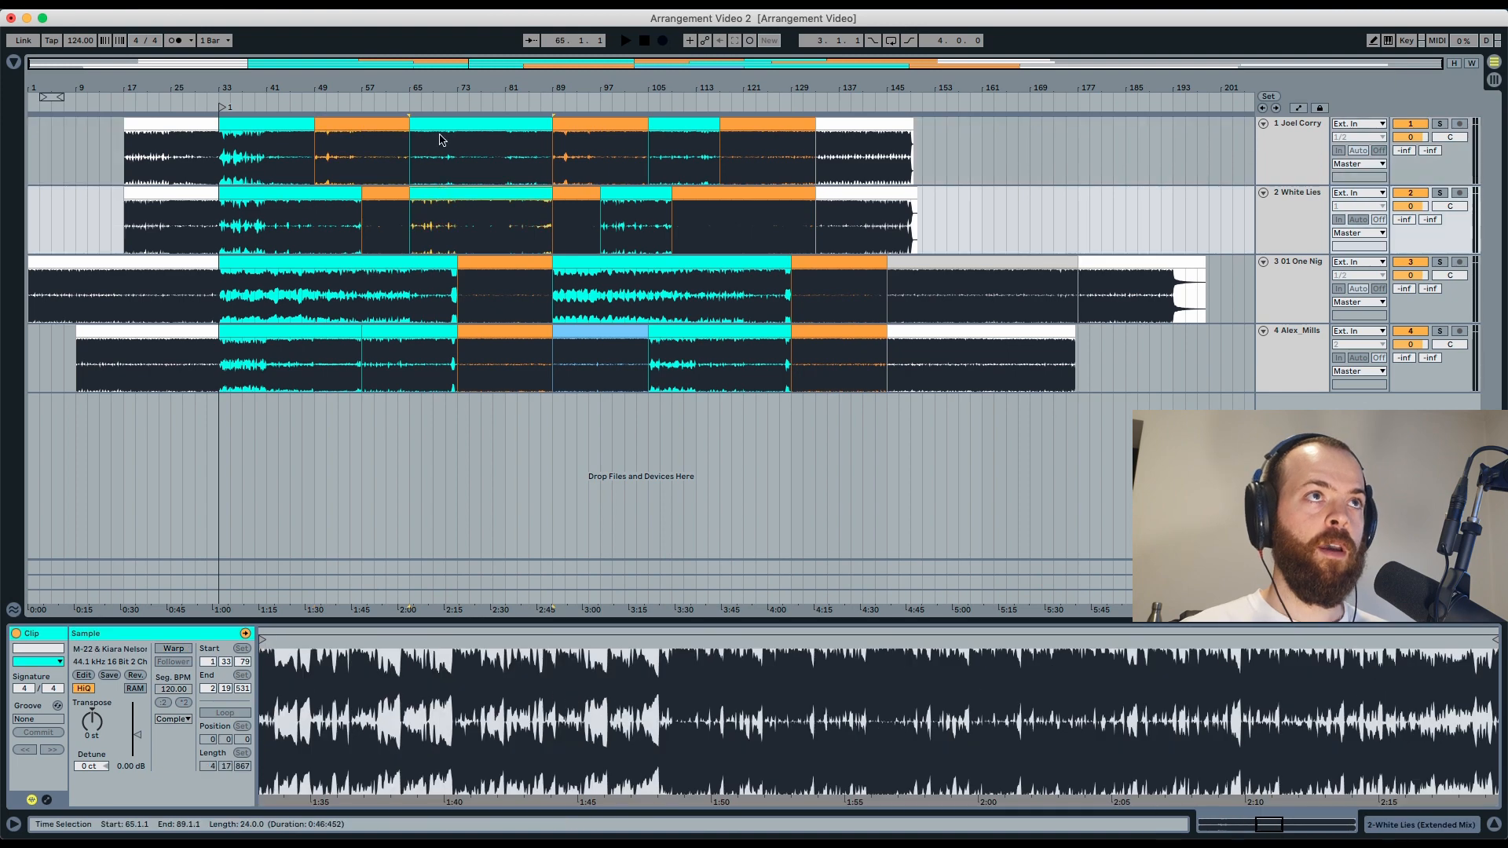
left_click(476, 206)
left_click(600, 141)
left_click(599, 123)
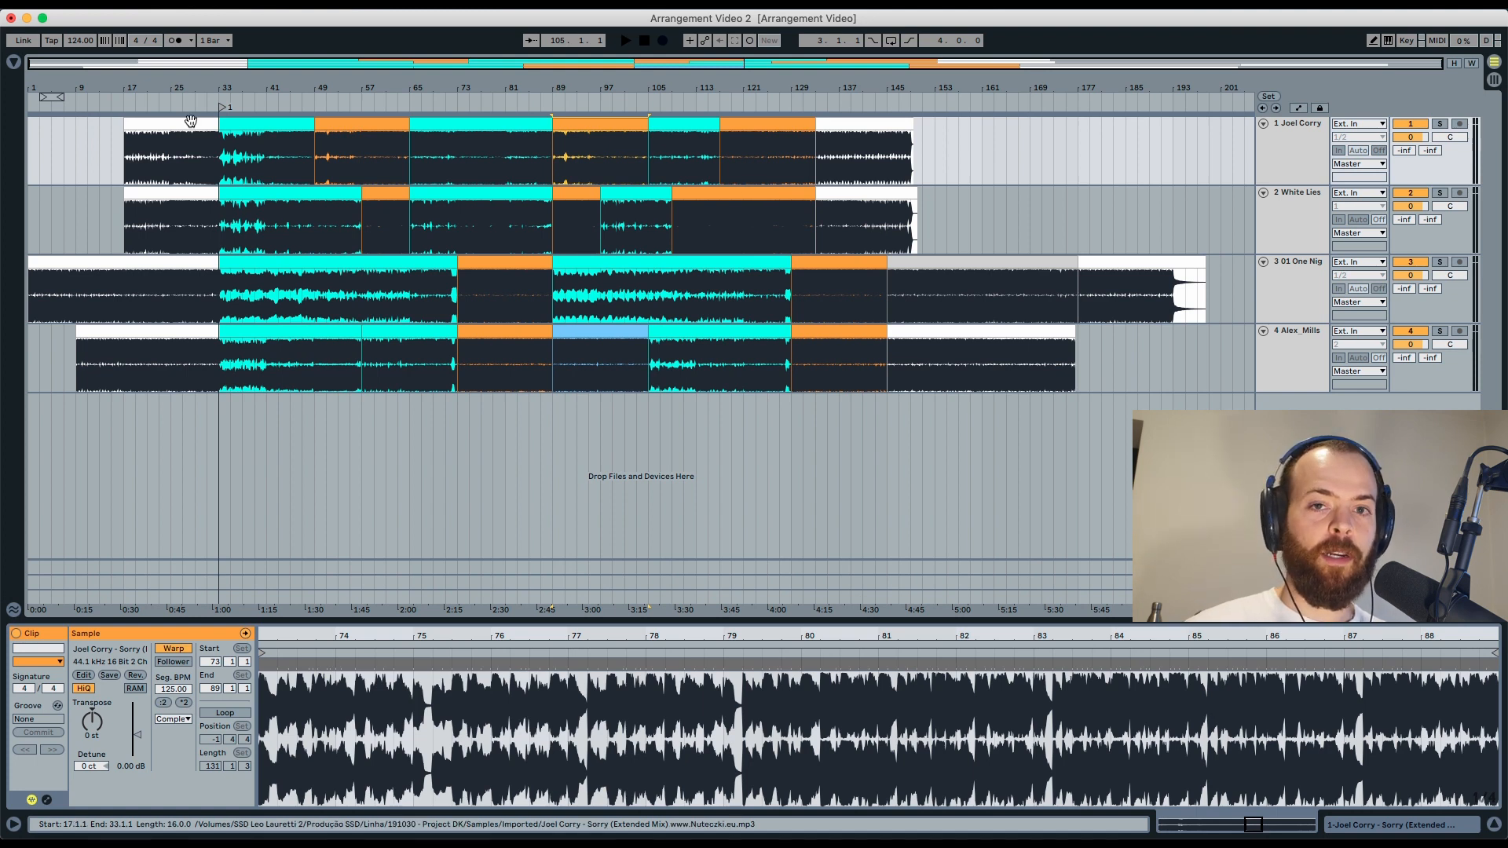
left_click(264, 438)
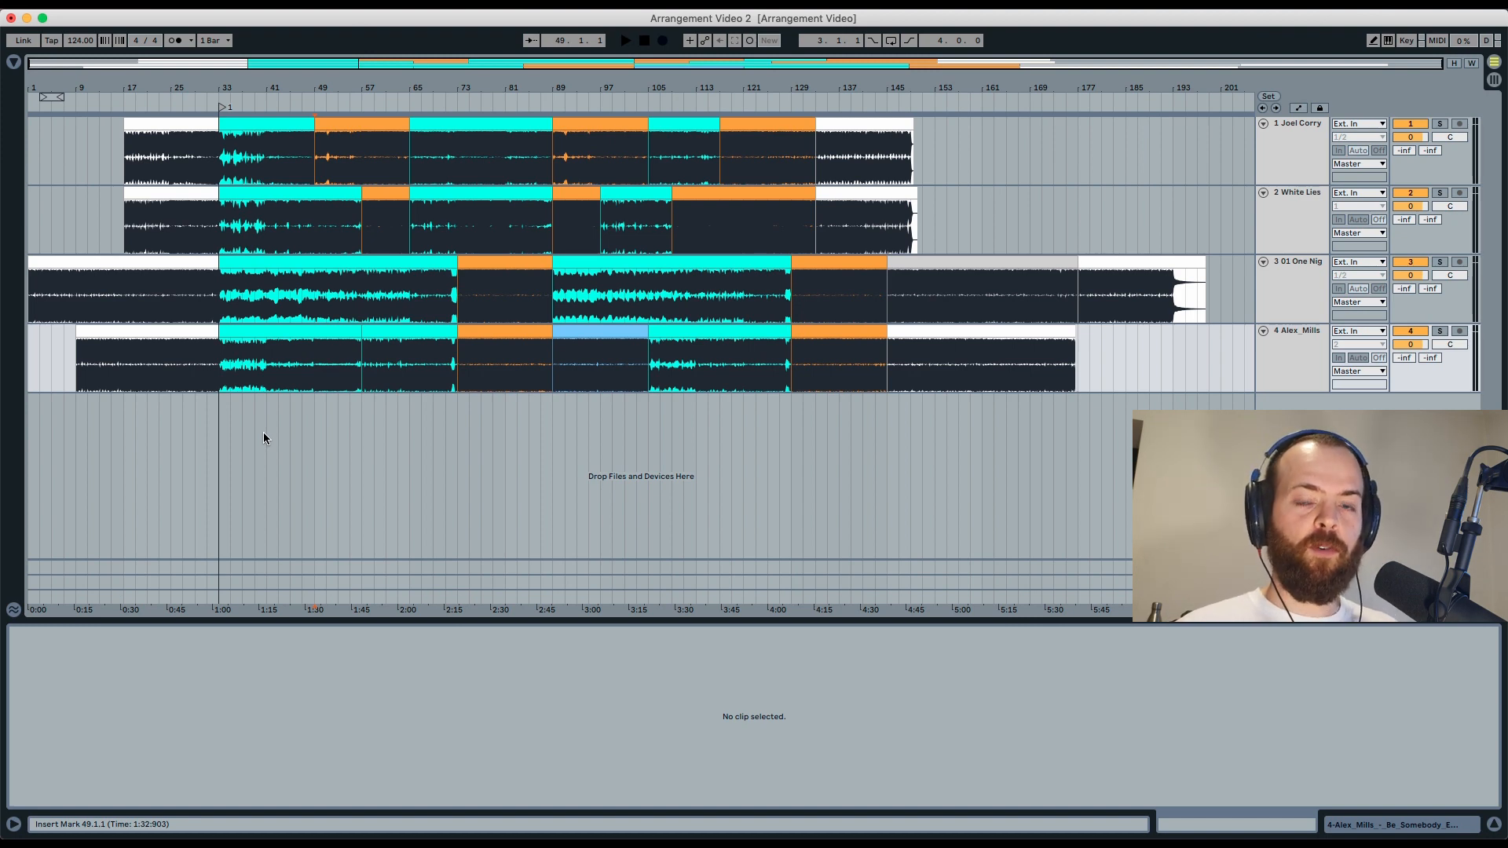
Insert a MIDI track below track 4 and create an empty MIDI clip on it over bars 9–33.
left_click(1265, 356)
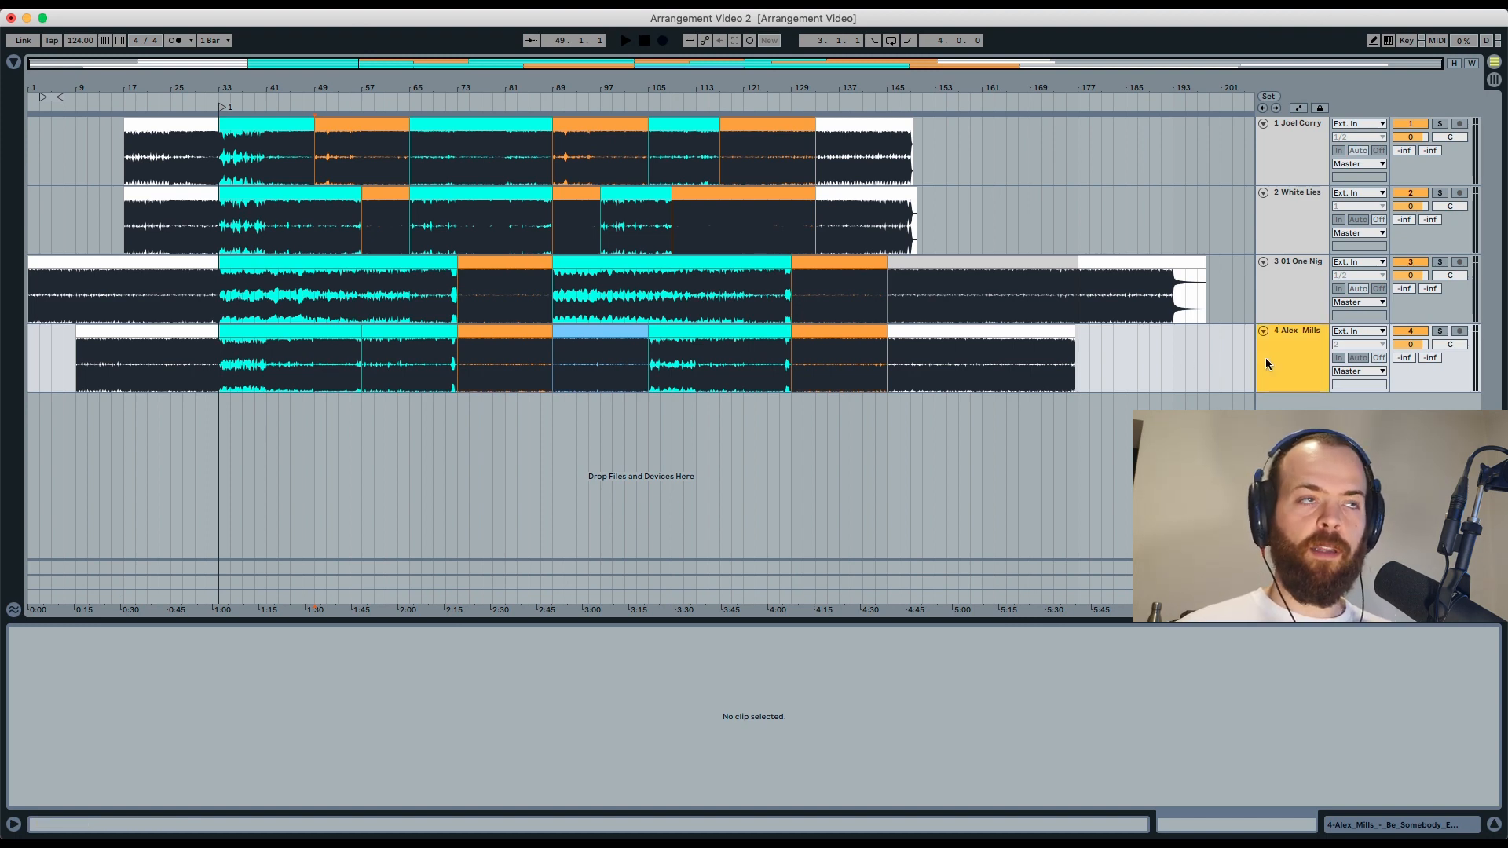
key("super+shift+t")
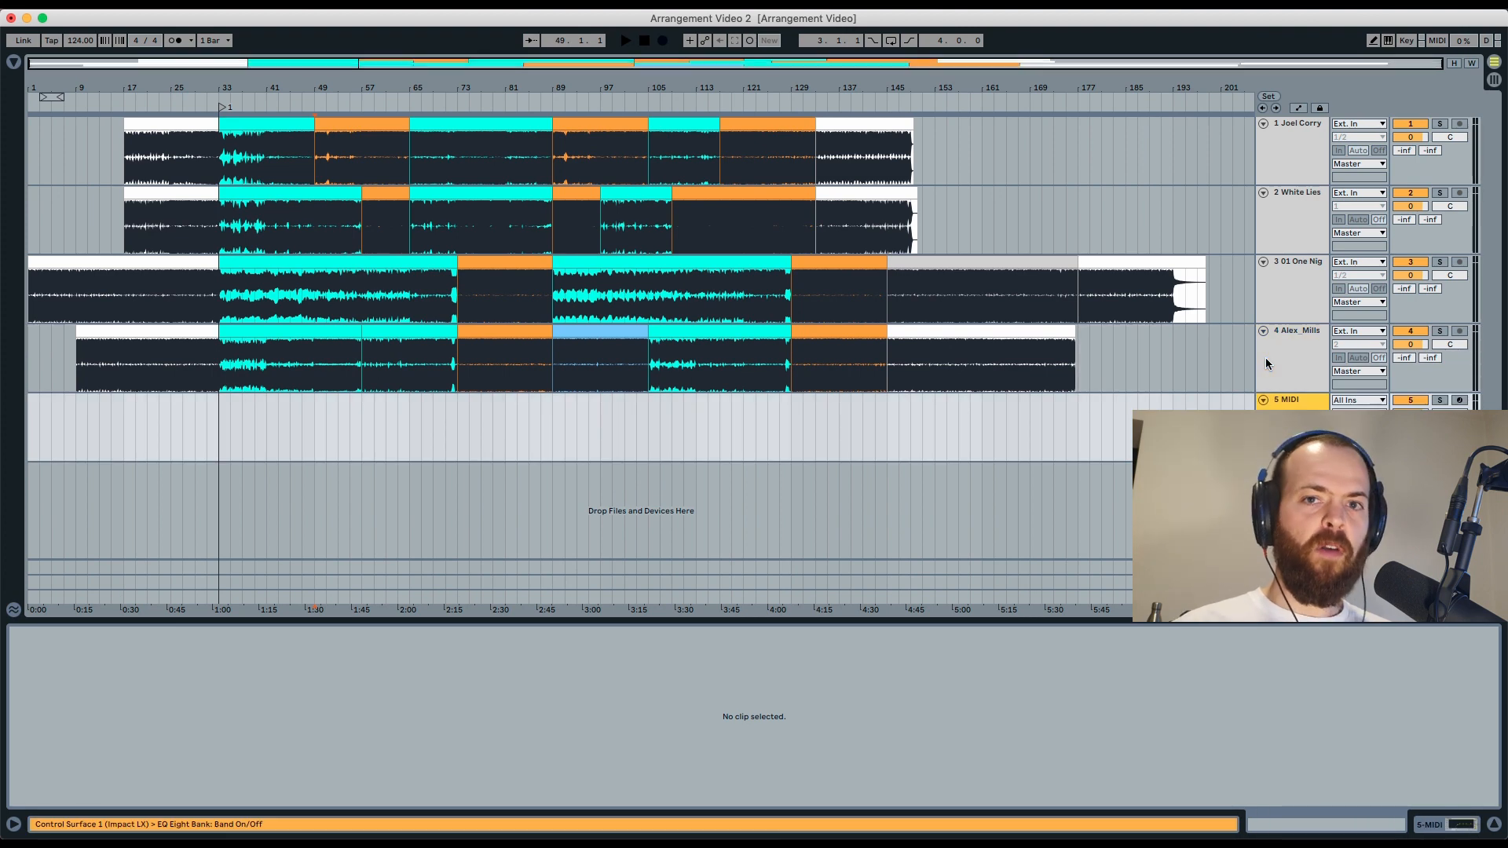
key("super+shift+z")
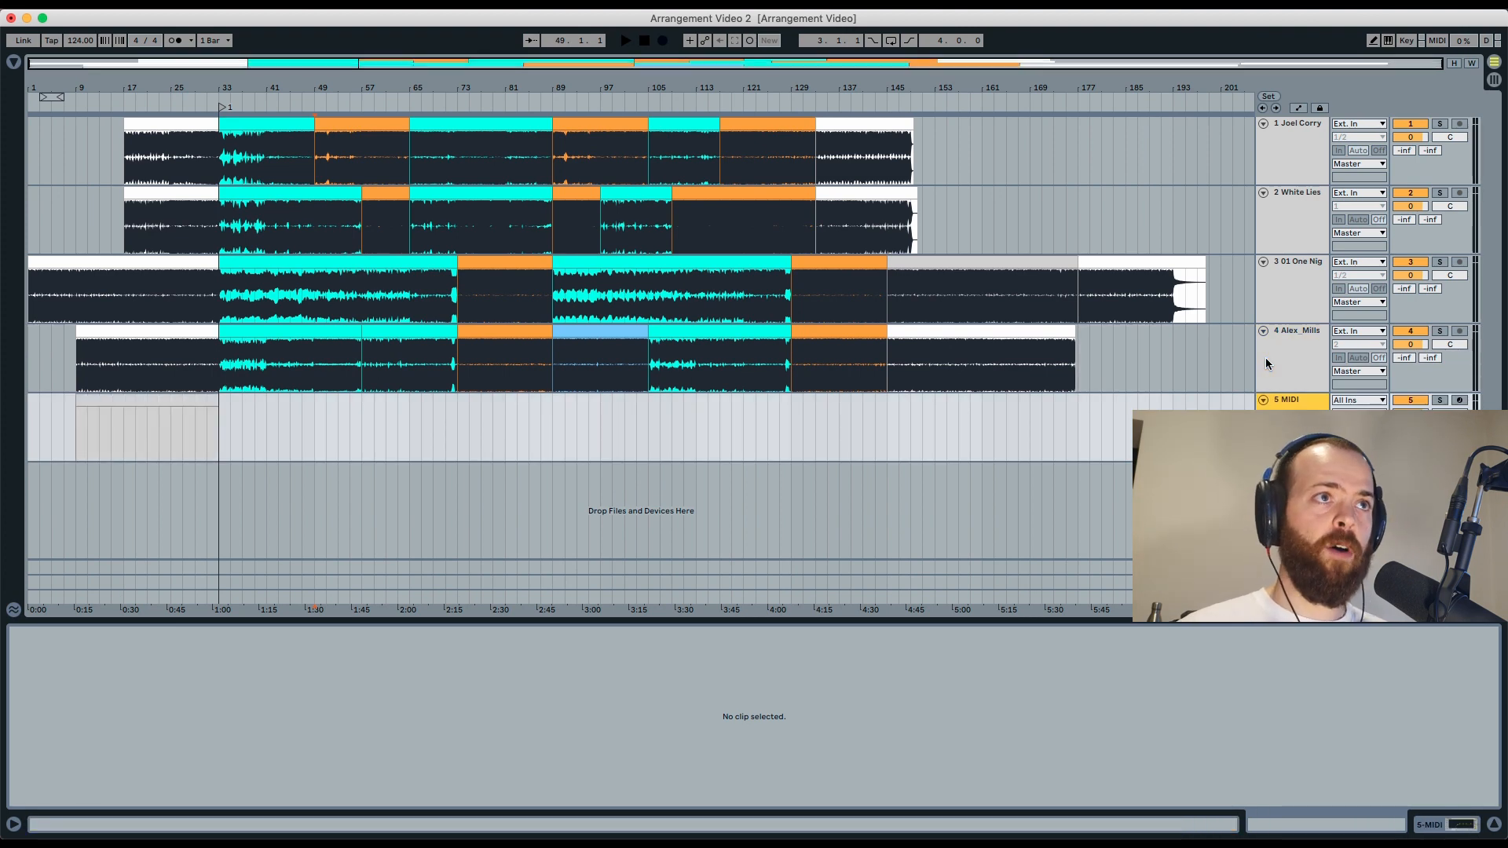
Add empty MIDI clips over bars 33–65, 65–81, 81–113, 113–129 and 129–153, coloured cyan, orange, cyan, orange and white; make the opening clip white.
left_click_drag(219, 423, 457, 414)
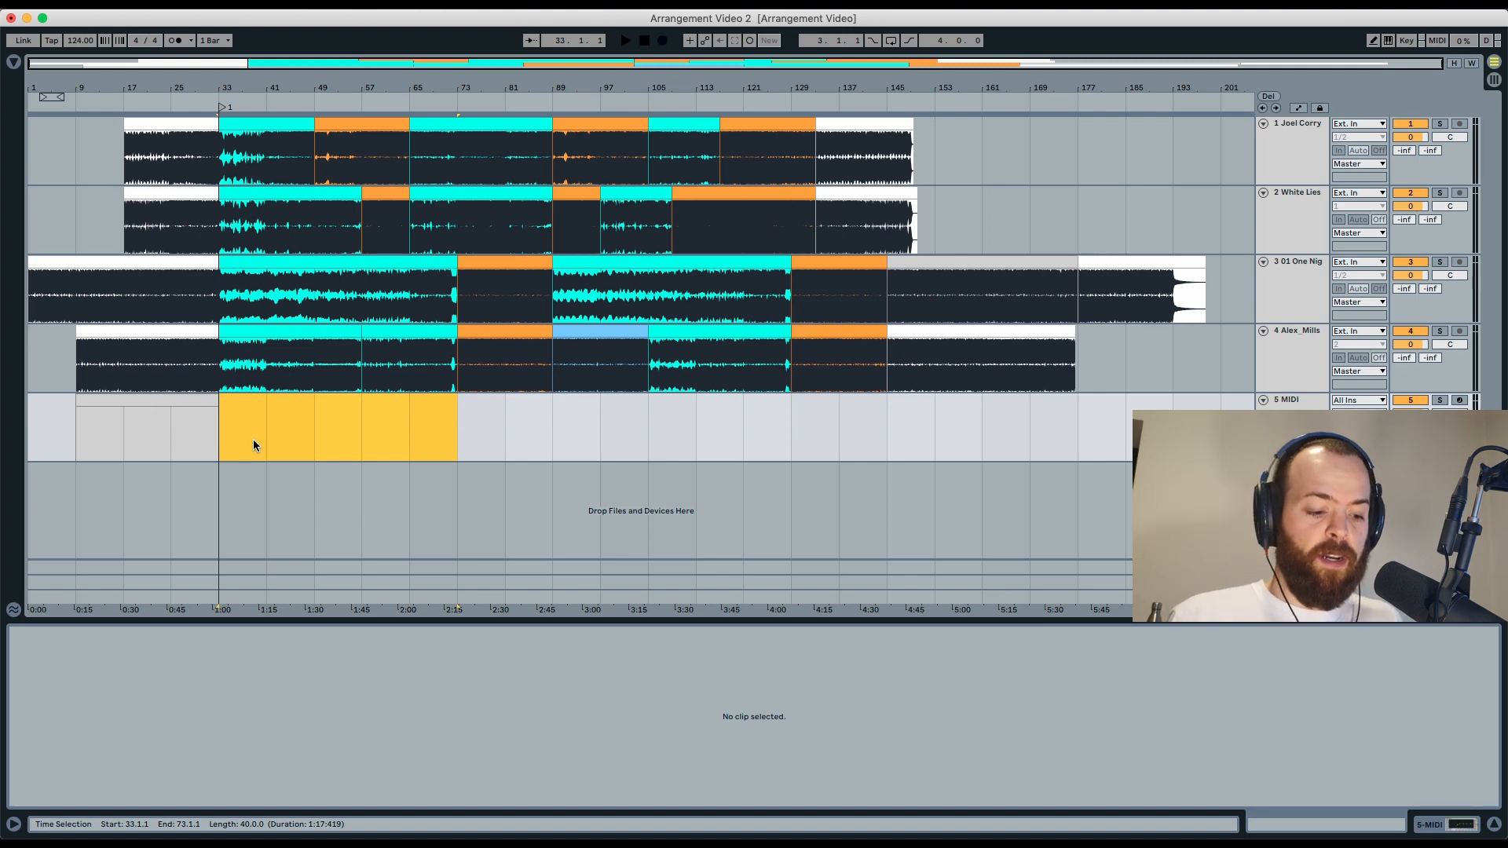
key("super+shift+m")
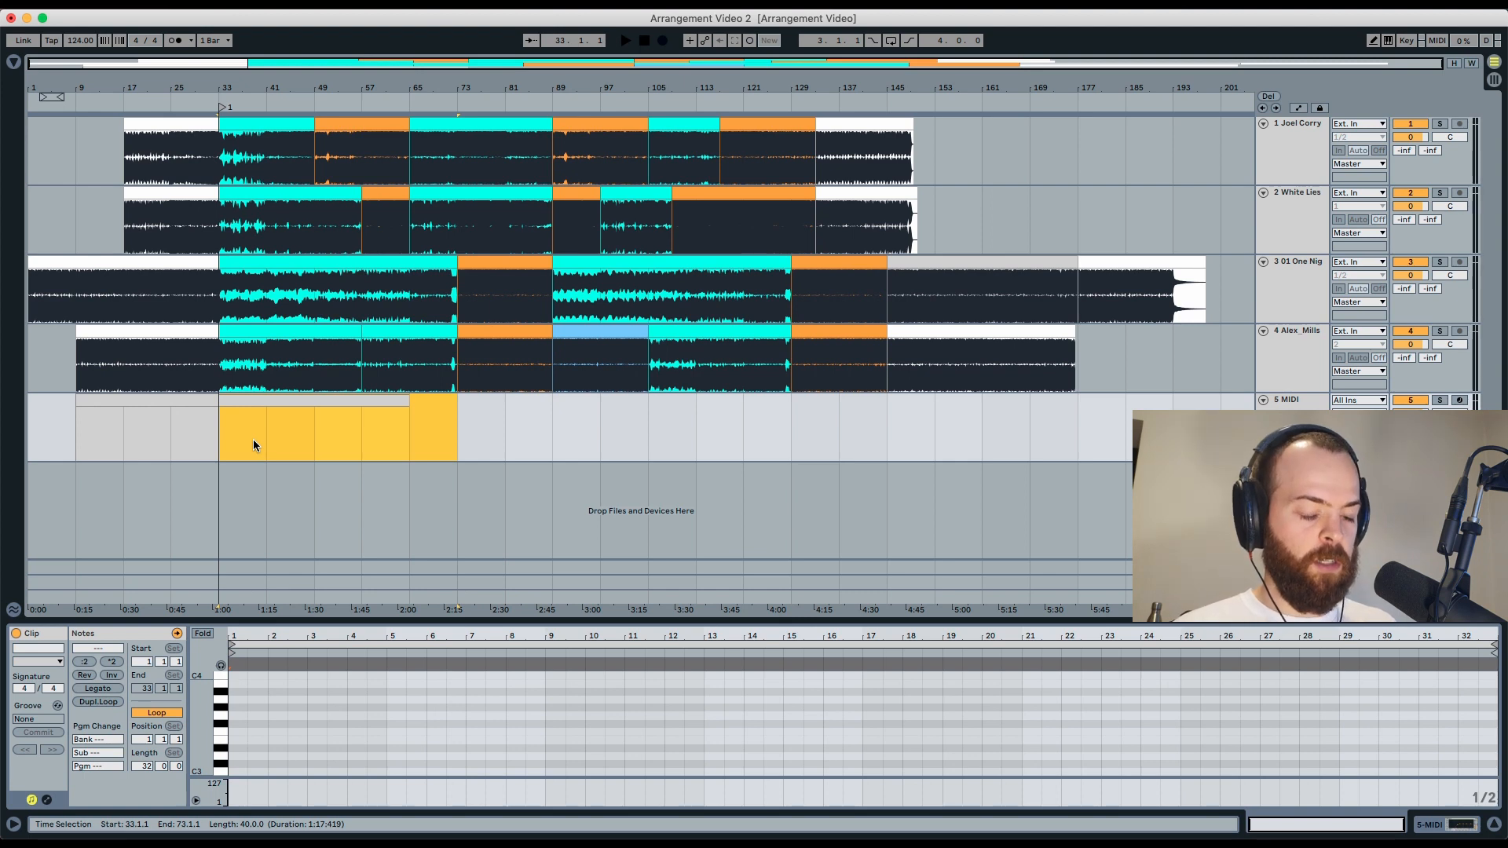
key("super+z")
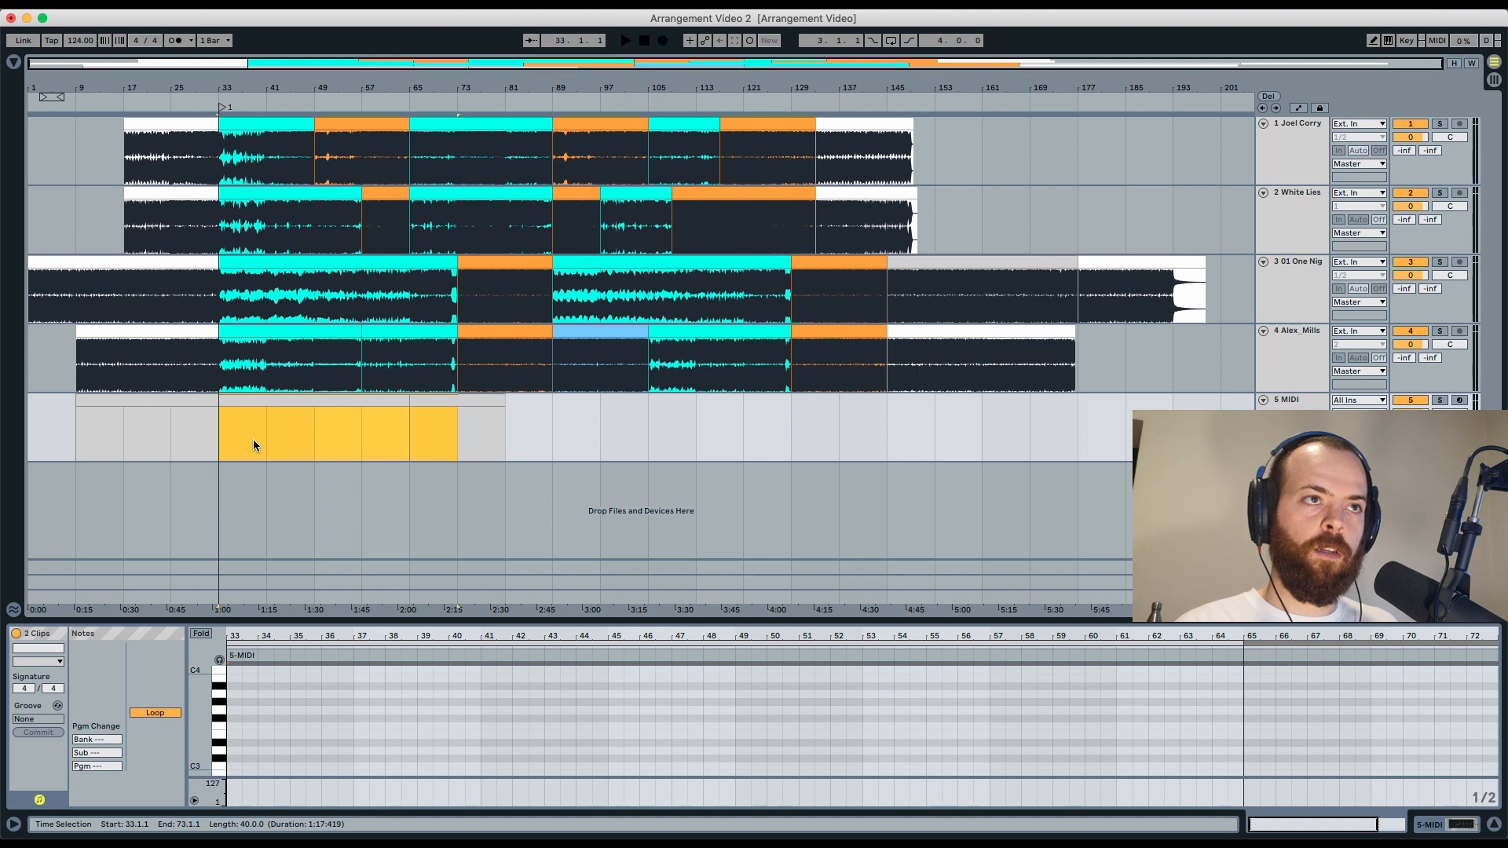
key("super+z")
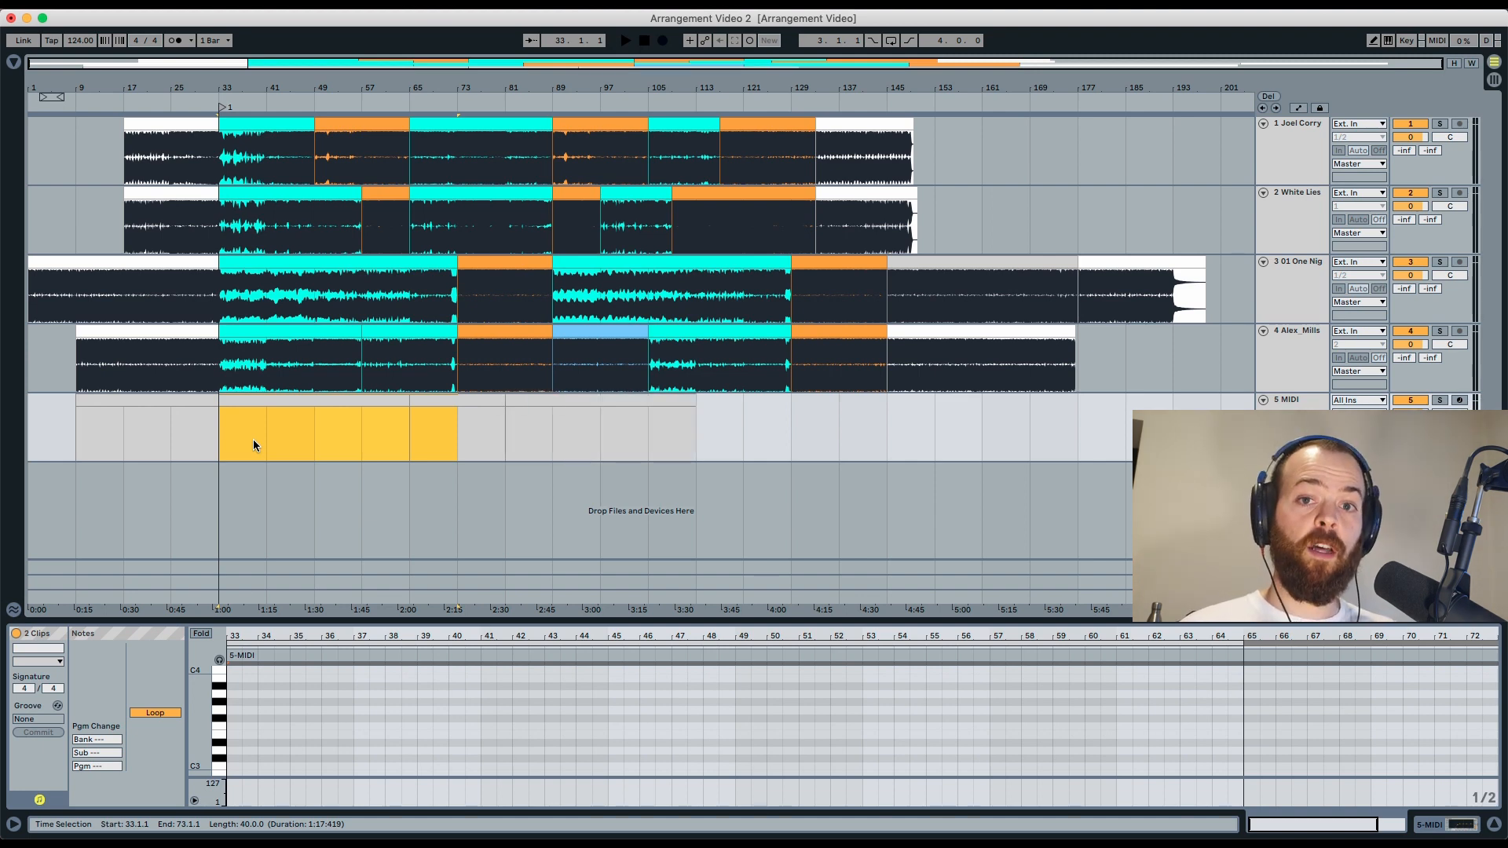
key("super+z")
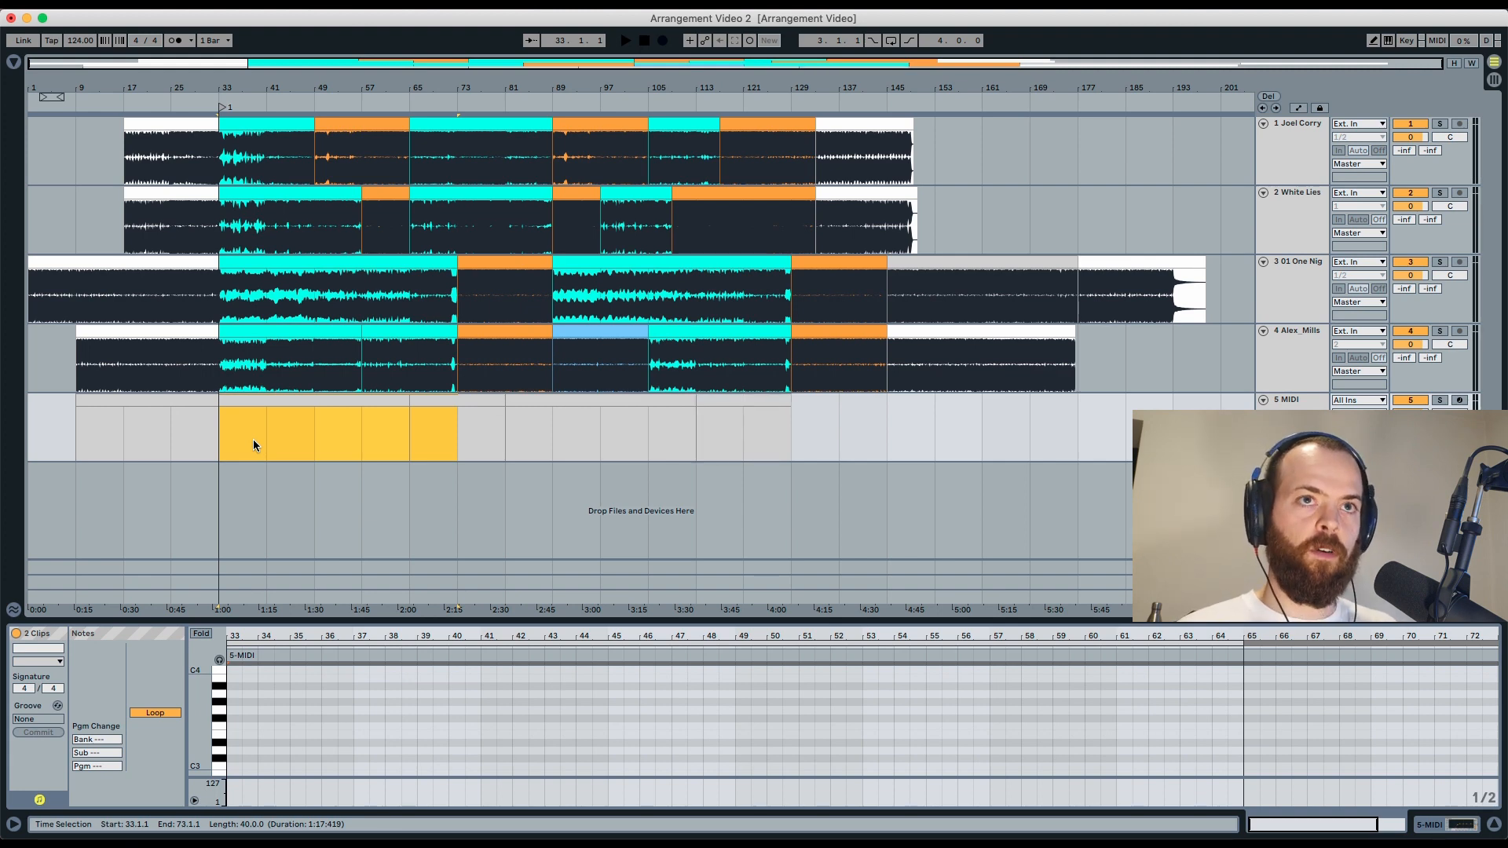
key("super+z")
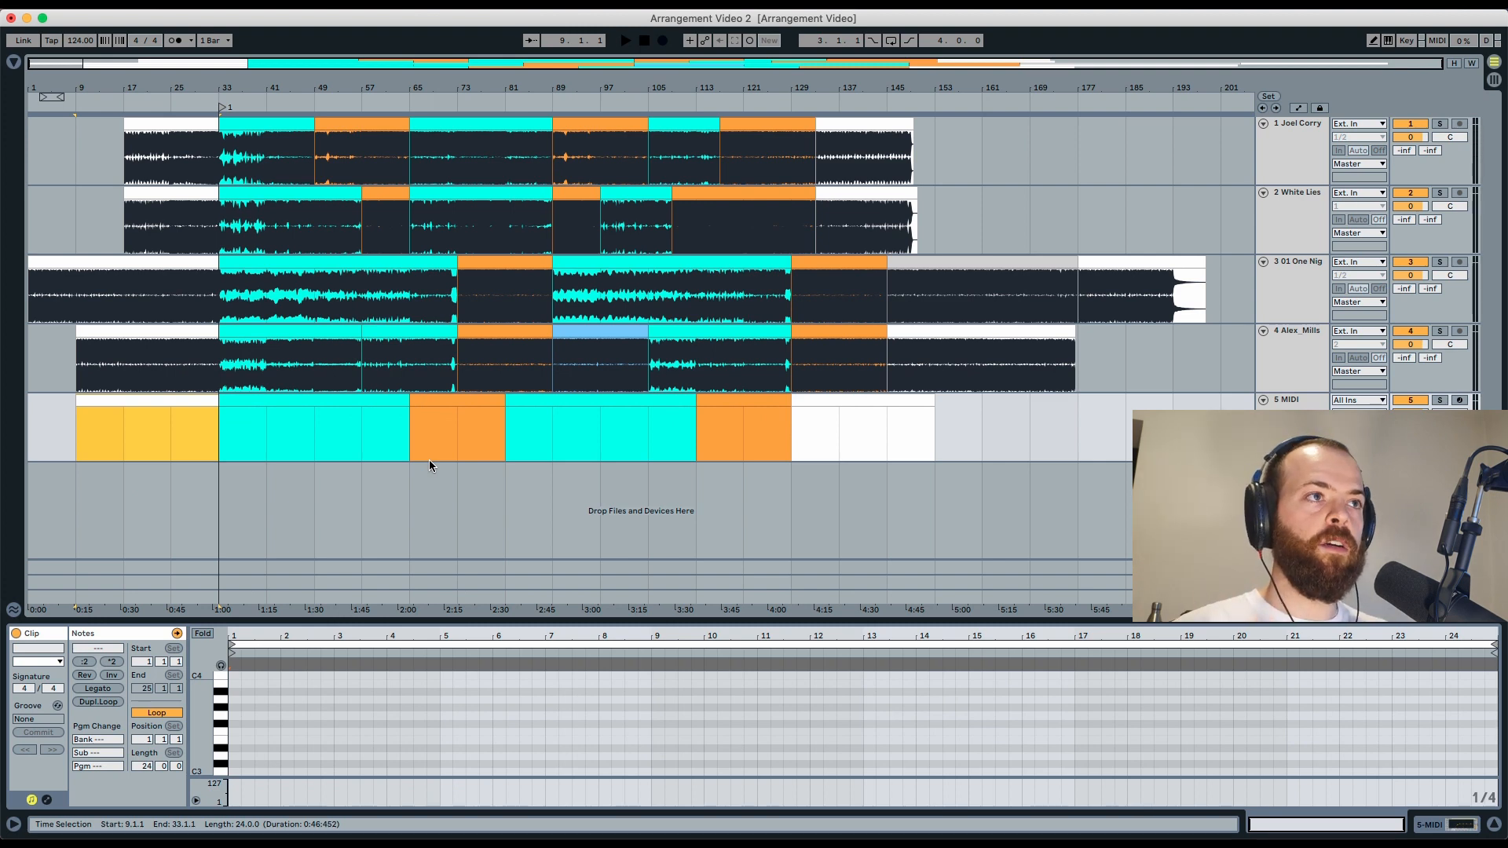
Colour bars 81–97 of the second cyan MIDI clip light blue, matching the blue section in track 4.
left_click(507, 446)
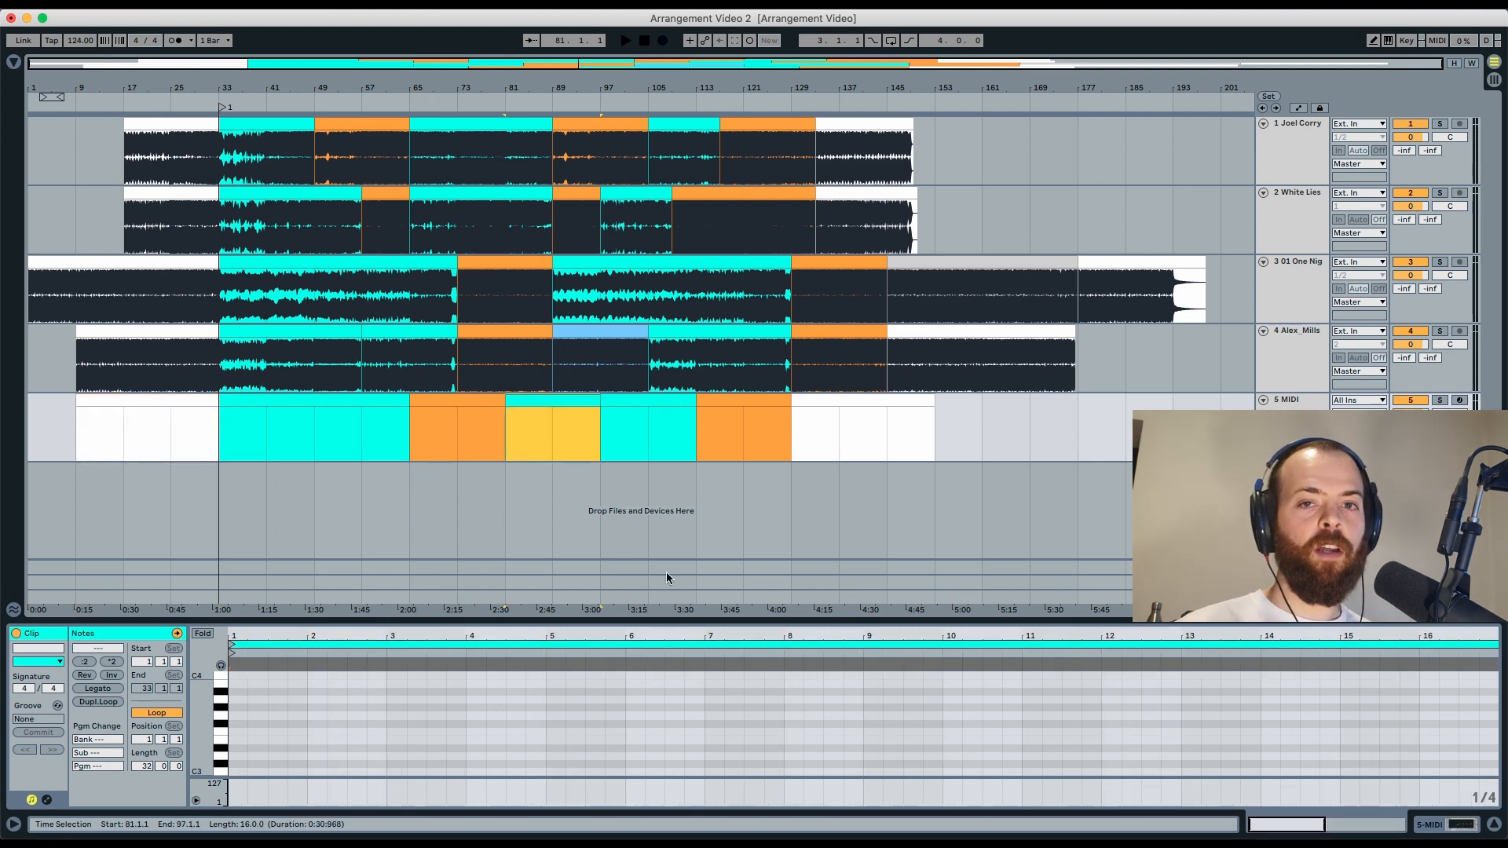
left_click(601, 362)
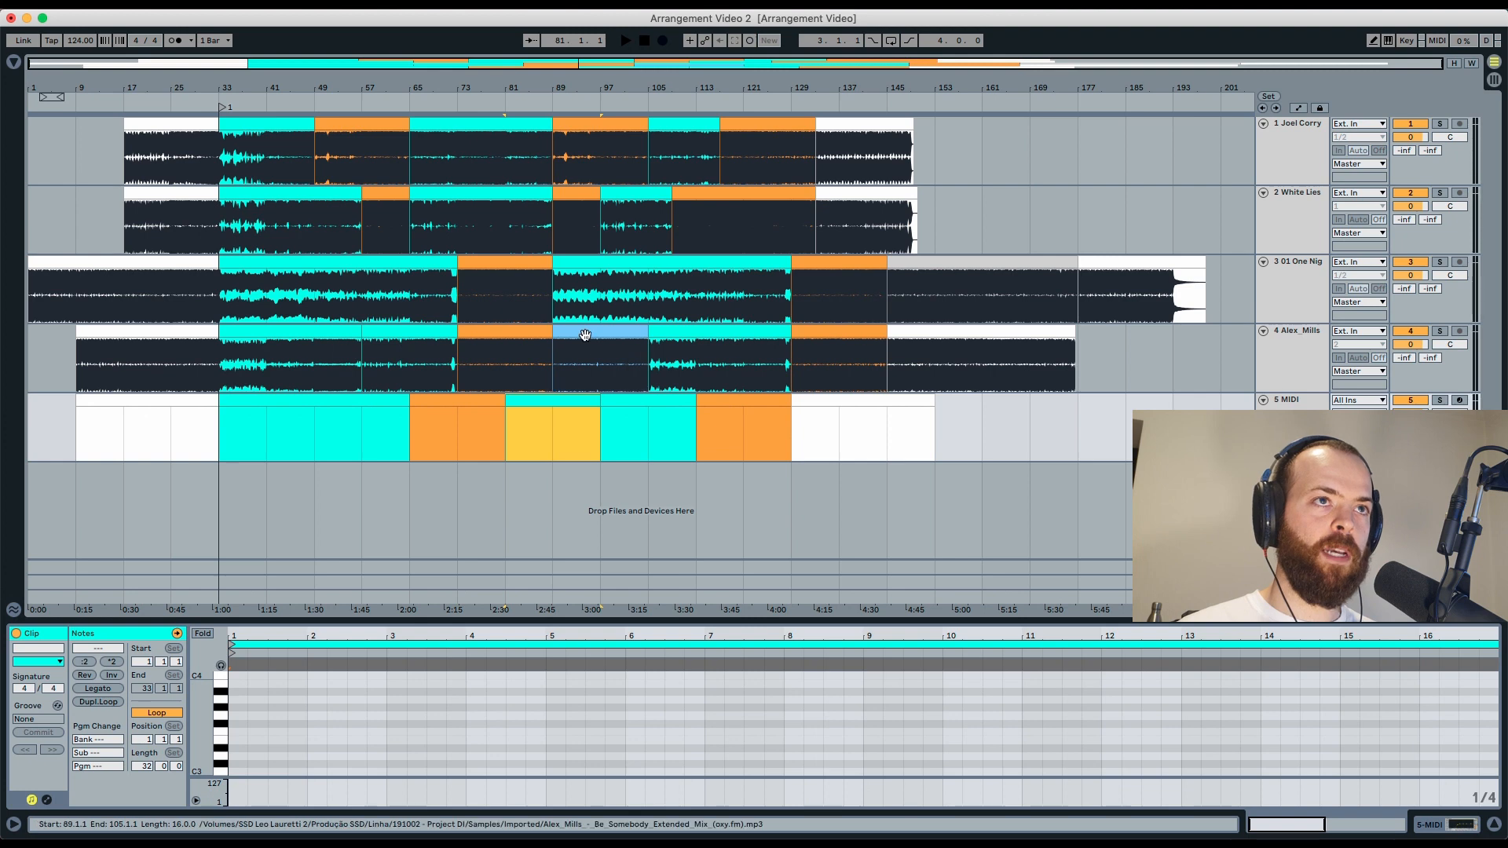
right_click(563, 403)
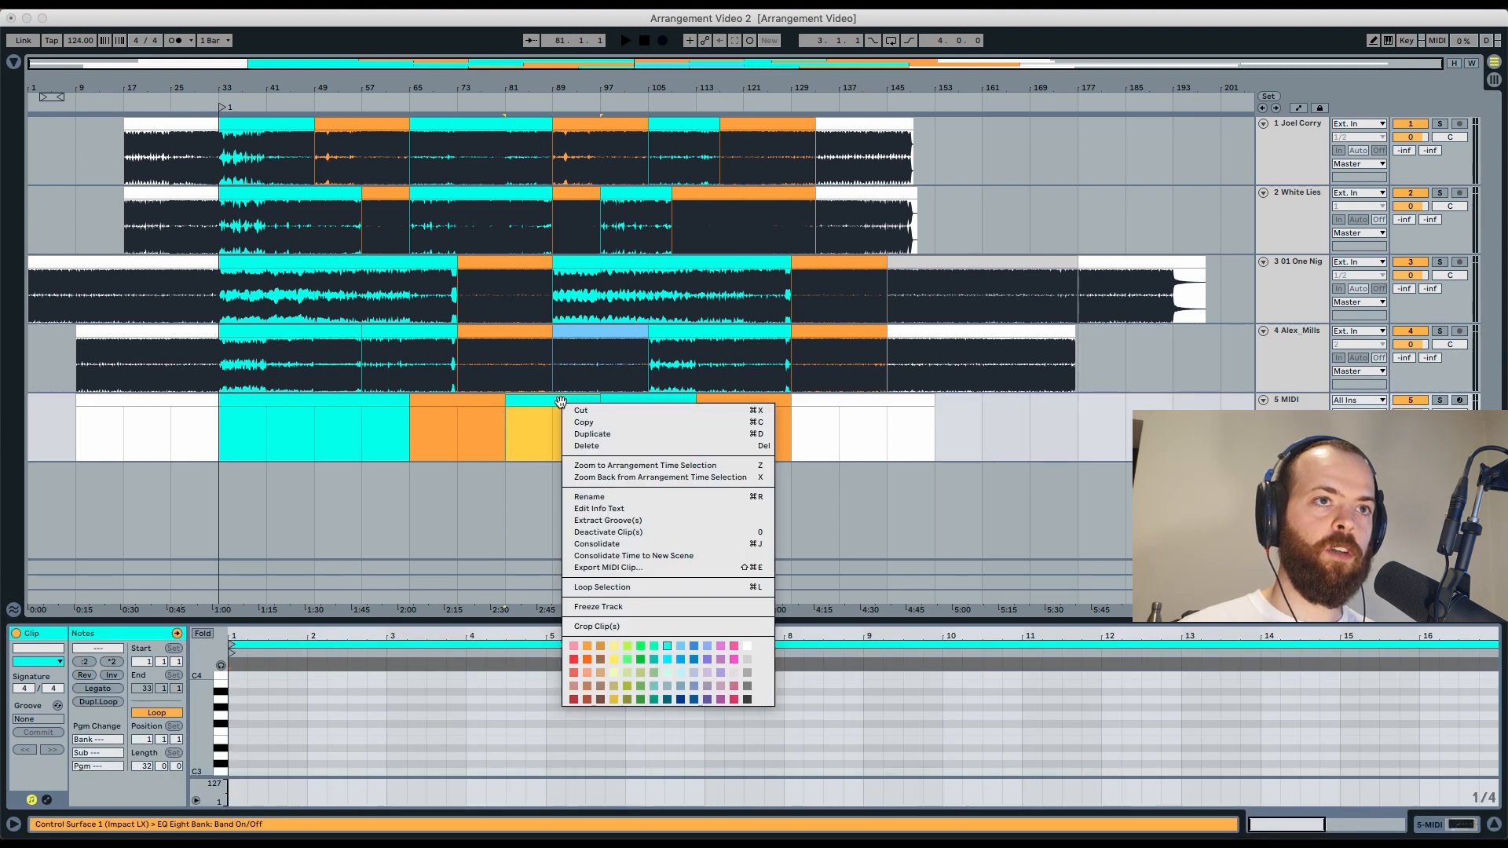
left_click(680, 647)
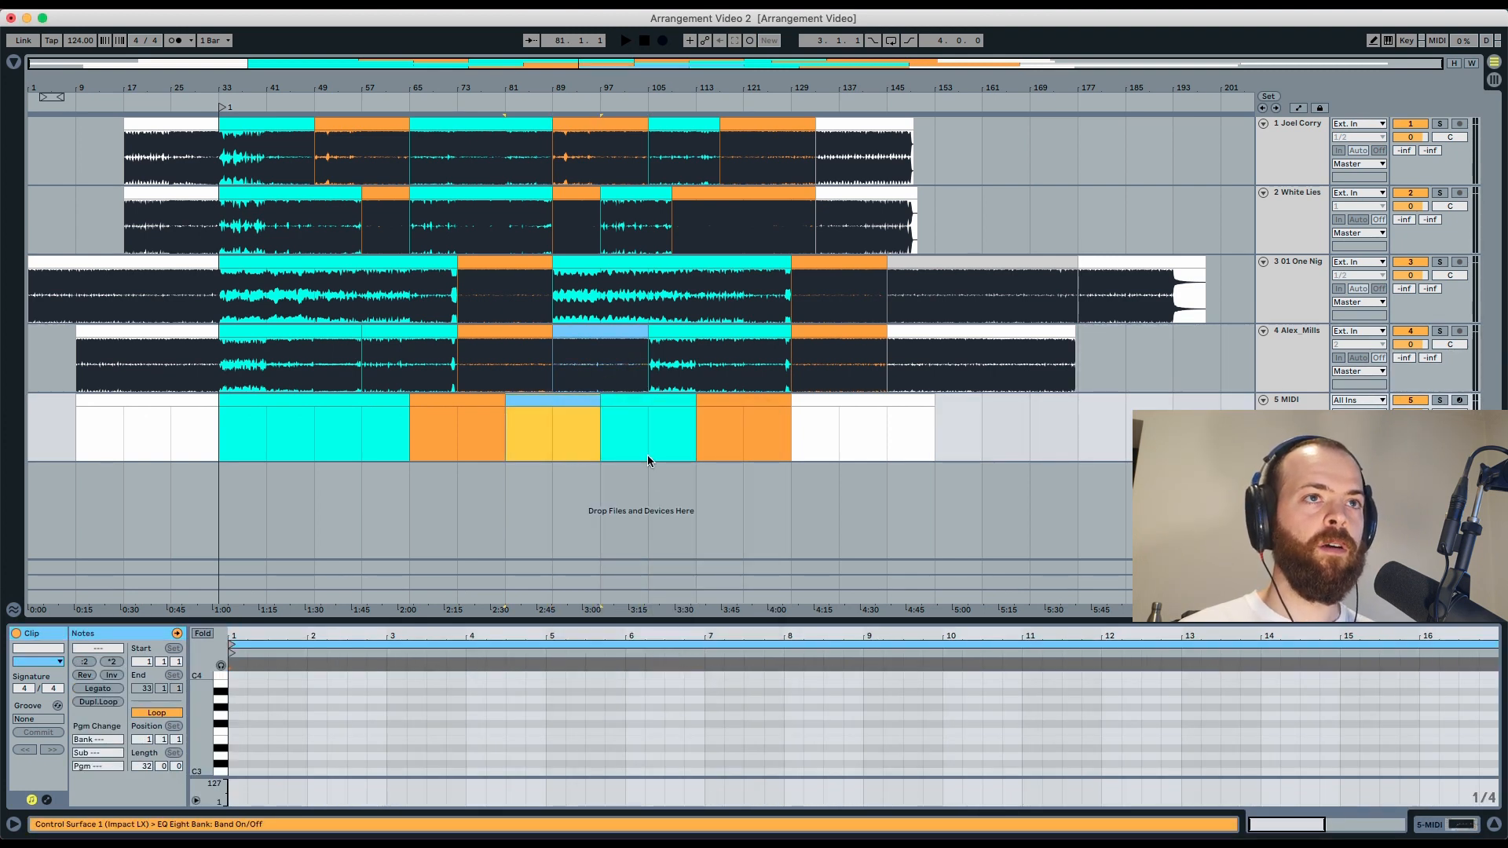
Compare the eight-bar sections in track 4, and colour bars 97–105 of the MIDI arrangement green.
left_click(616, 442)
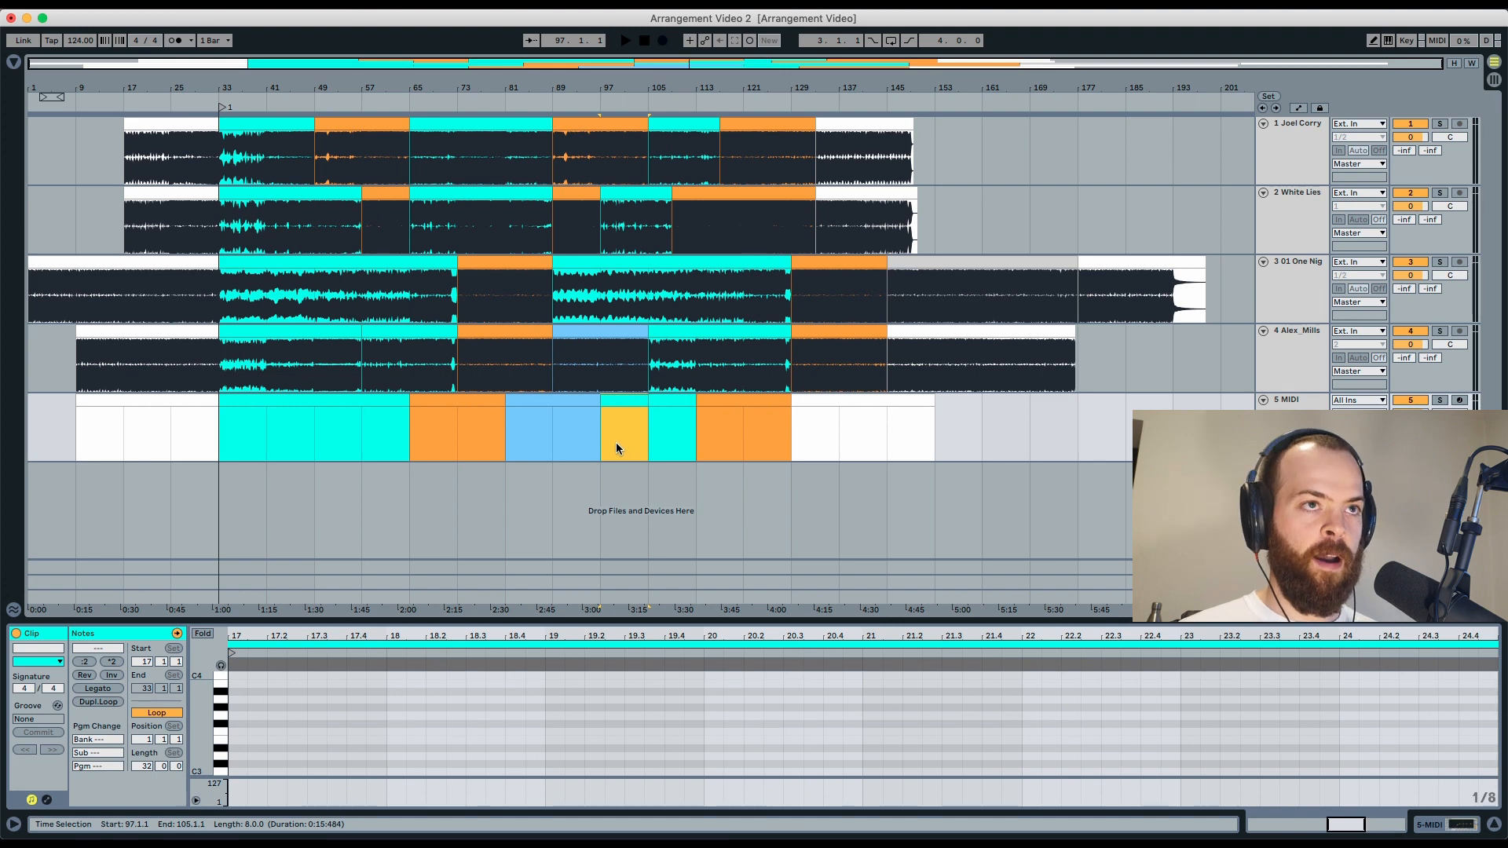
right_click(619, 409)
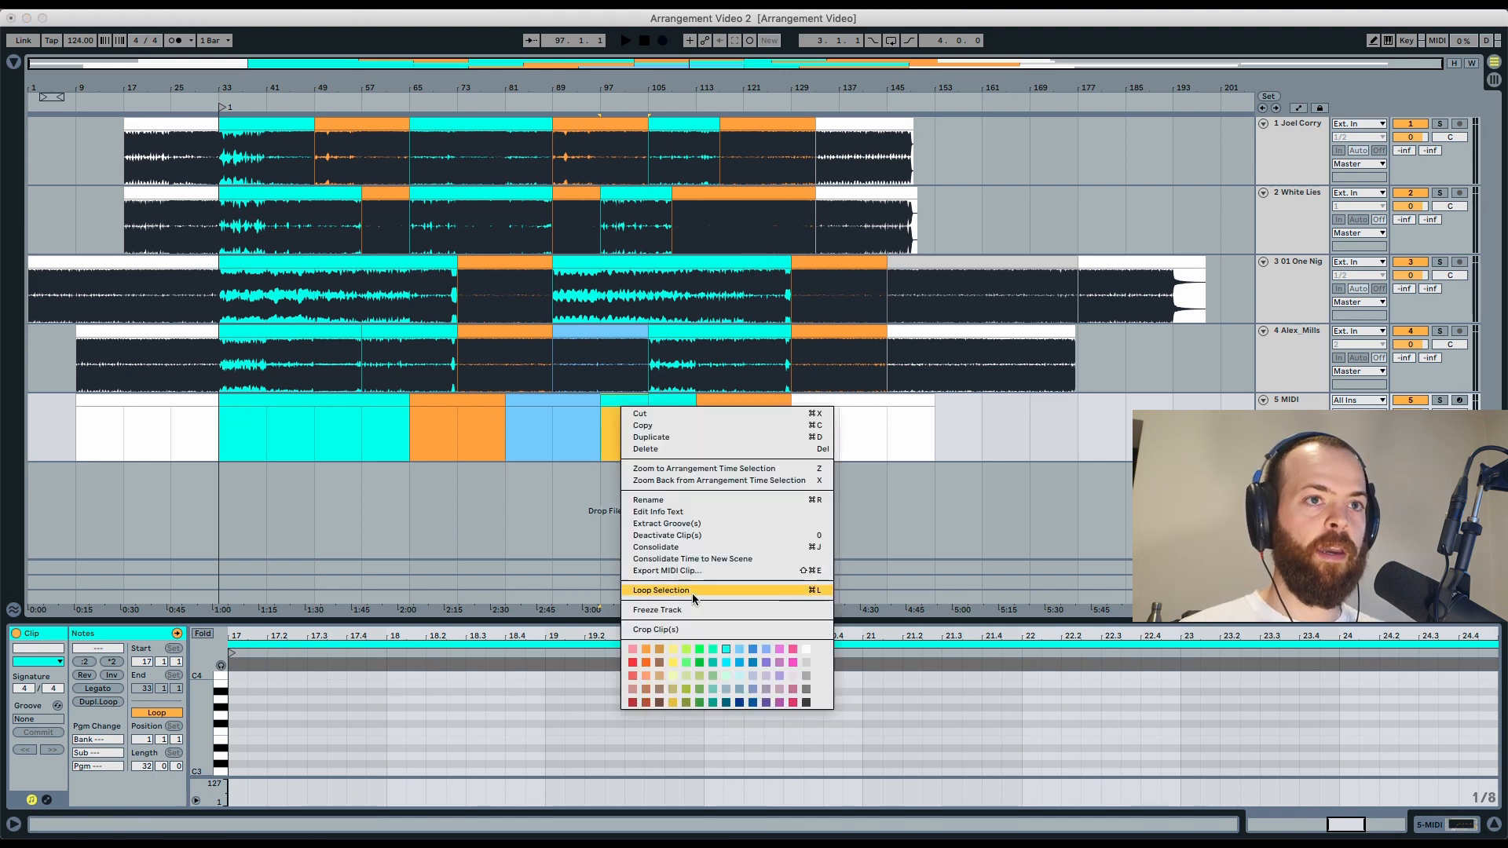
key("Escape")
left_click(361, 363)
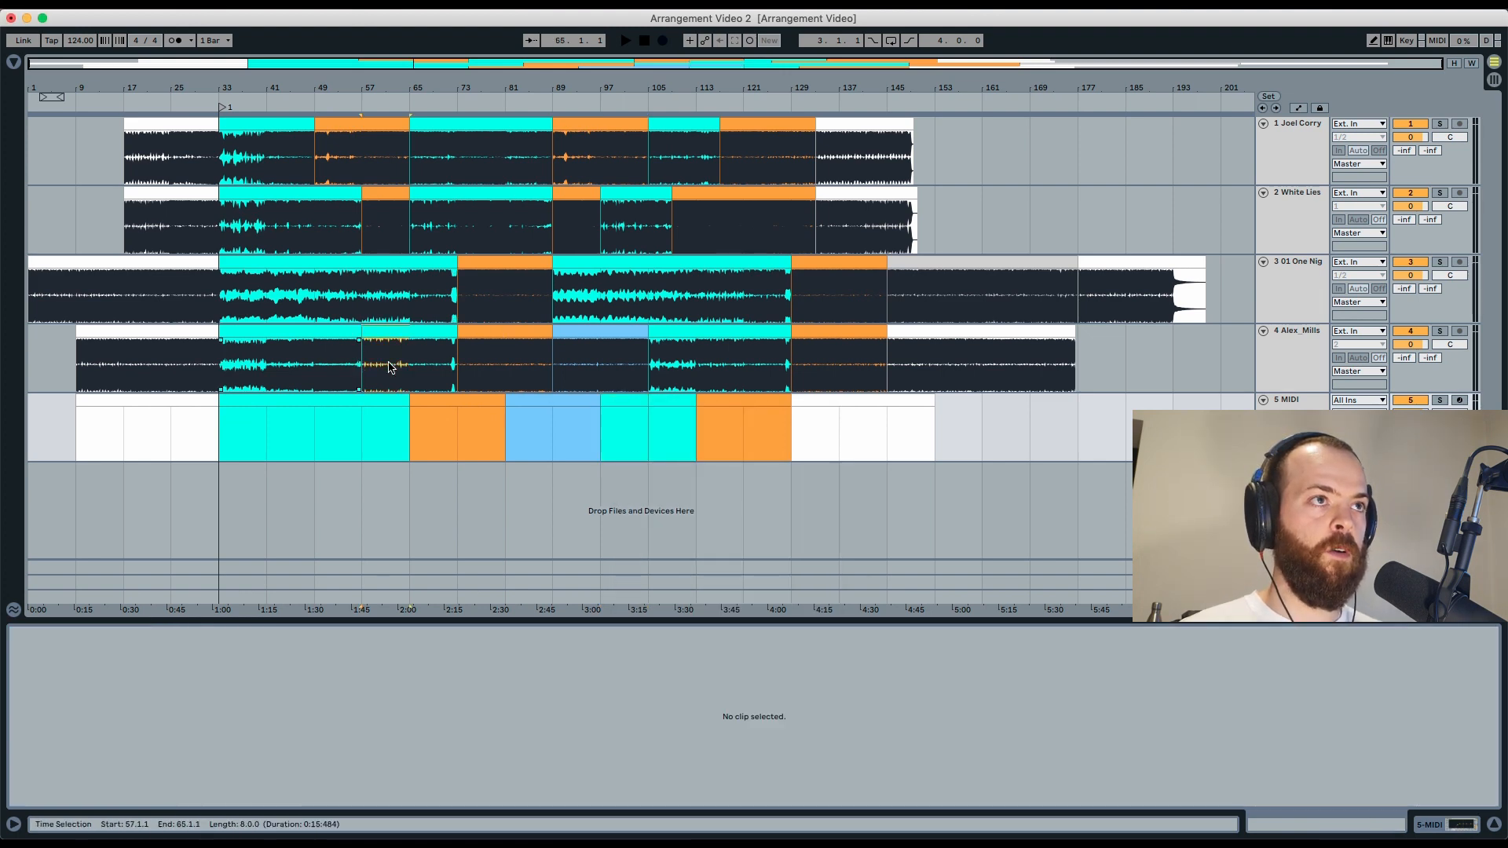
left_click_drag(382, 366, 403, 368)
left_click_drag(647, 377, 685, 377)
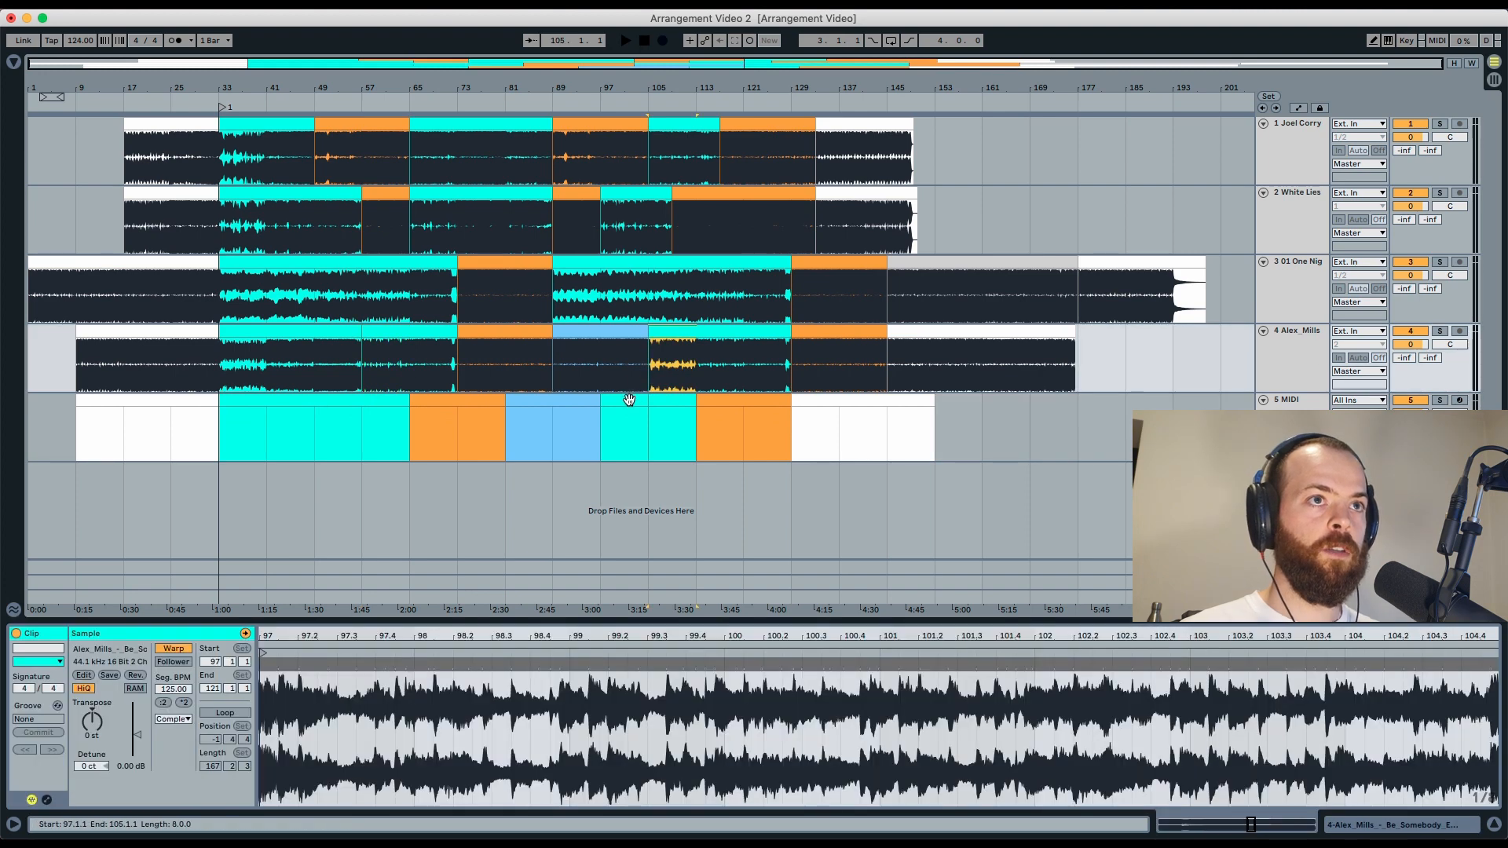
right_click(634, 397)
left_click(714, 643)
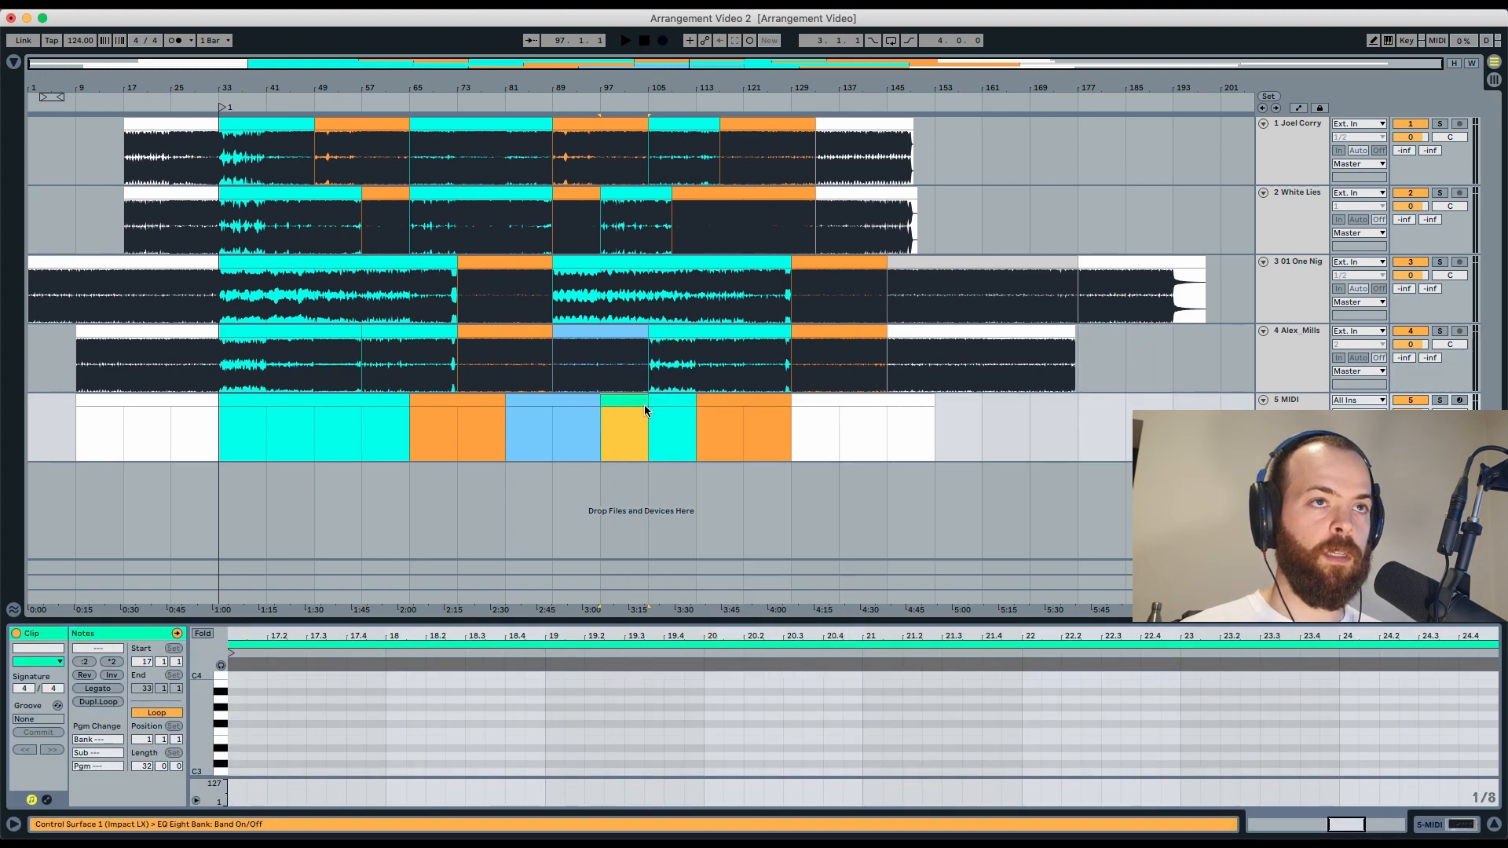
Check the closing MIDI sections and the 24-bar ranges at bars 33–57 and 41–65 in the first cyan section.
left_click(664, 399)
left_click(739, 399)
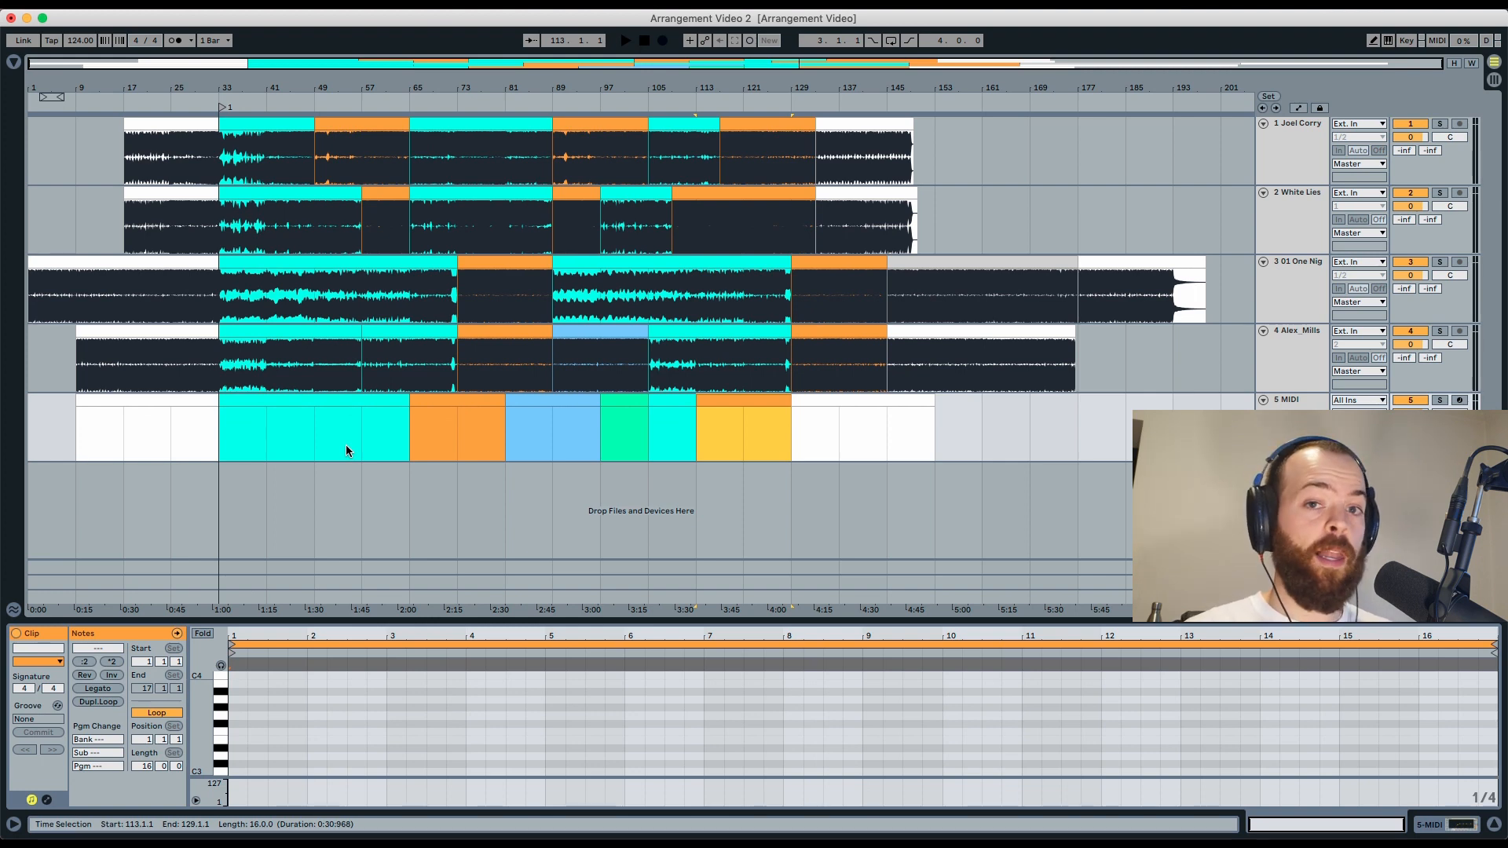
left_click_drag(225, 442, 342, 443)
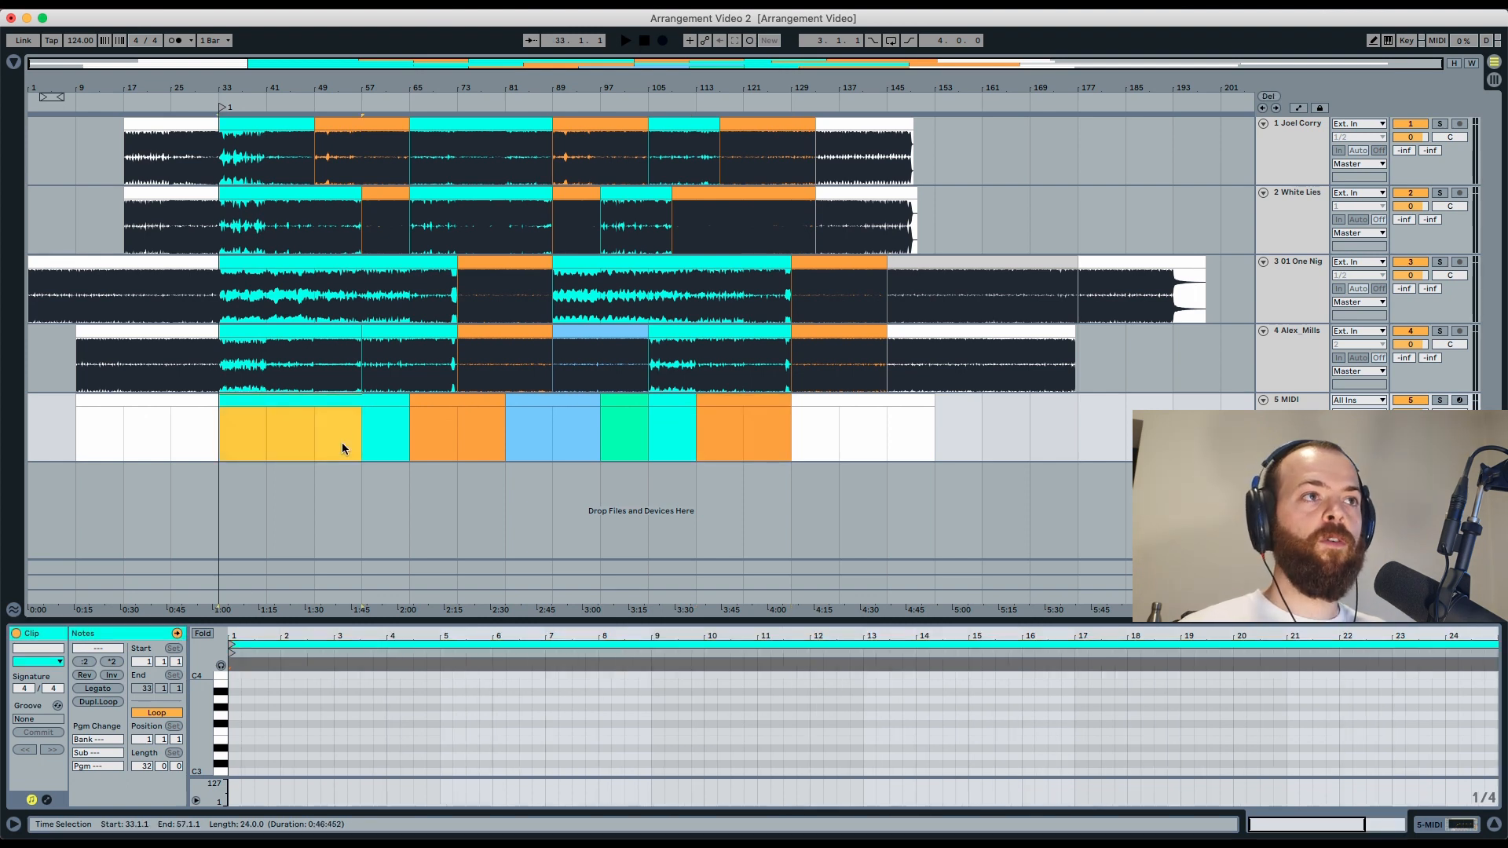
left_click_drag(268, 440, 393, 427)
left_click_drag(245, 450, 410, 426)
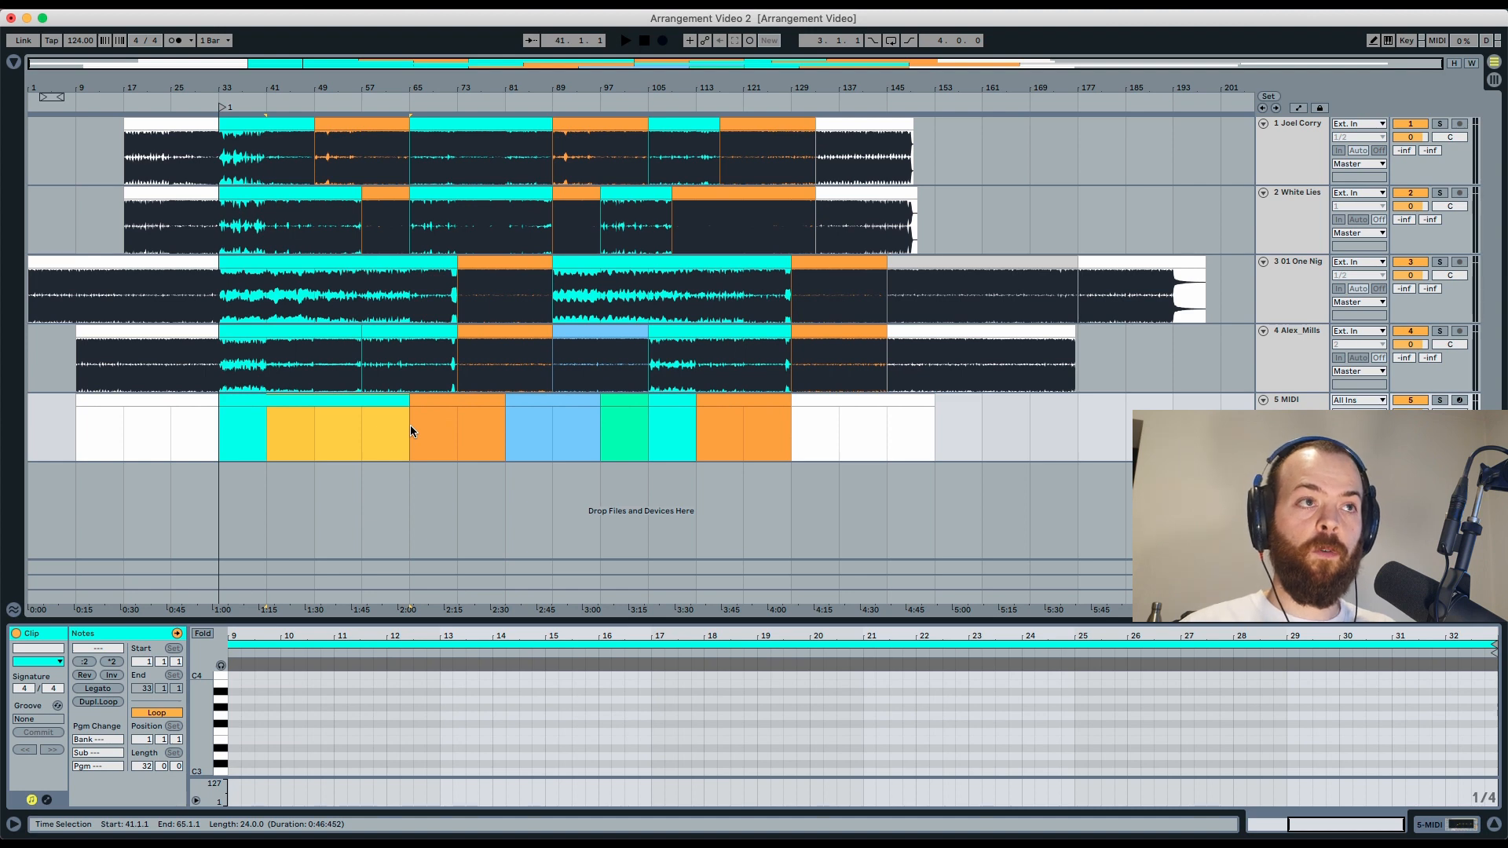
Insert a second MIDI track below the colour-coded one and create an empty clip on it over bars 41–65.
key("Left")
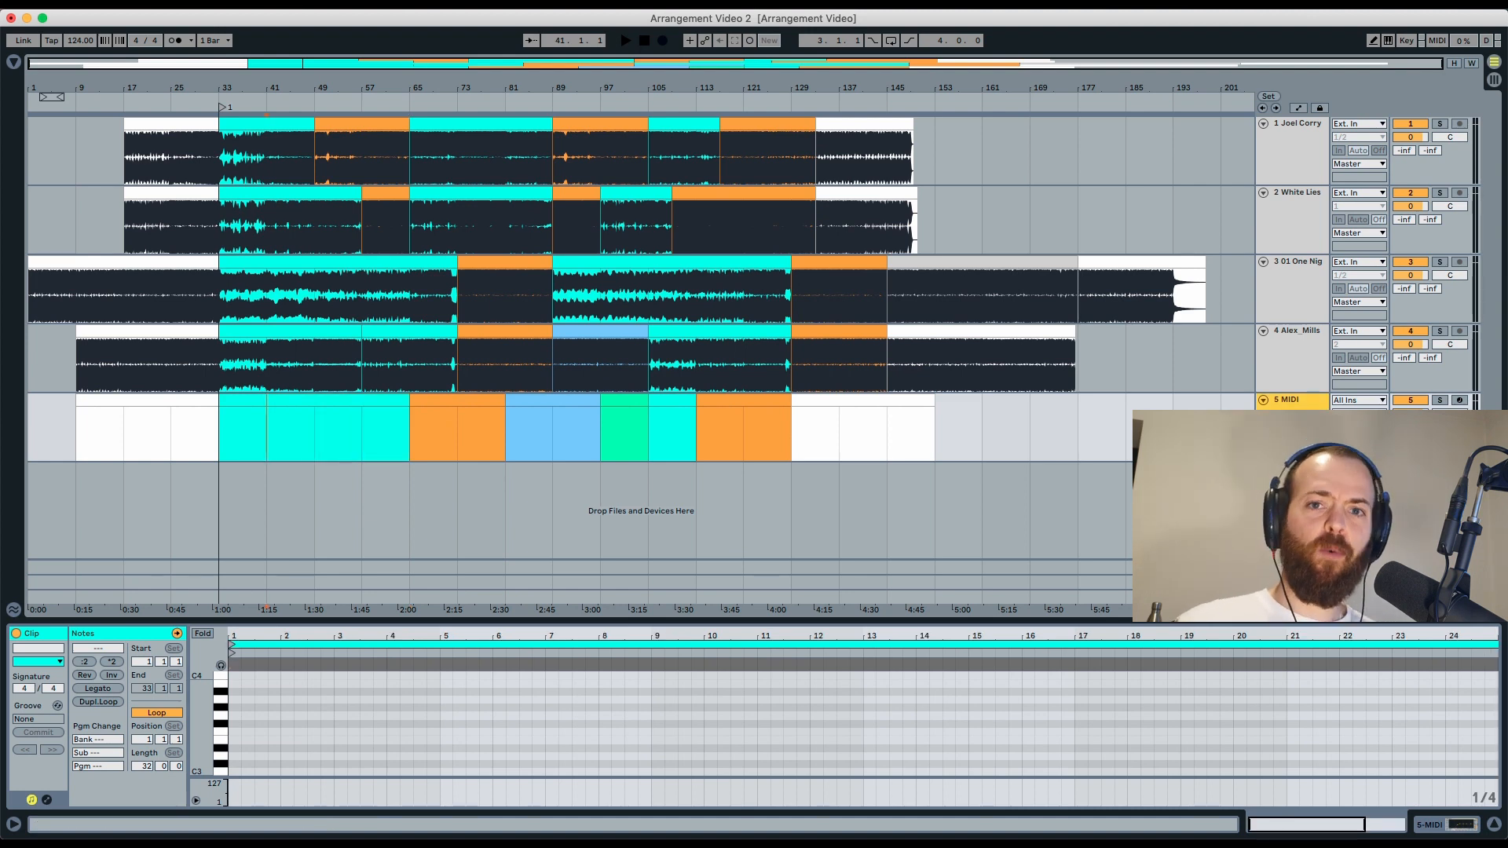
key("super+shift+t")
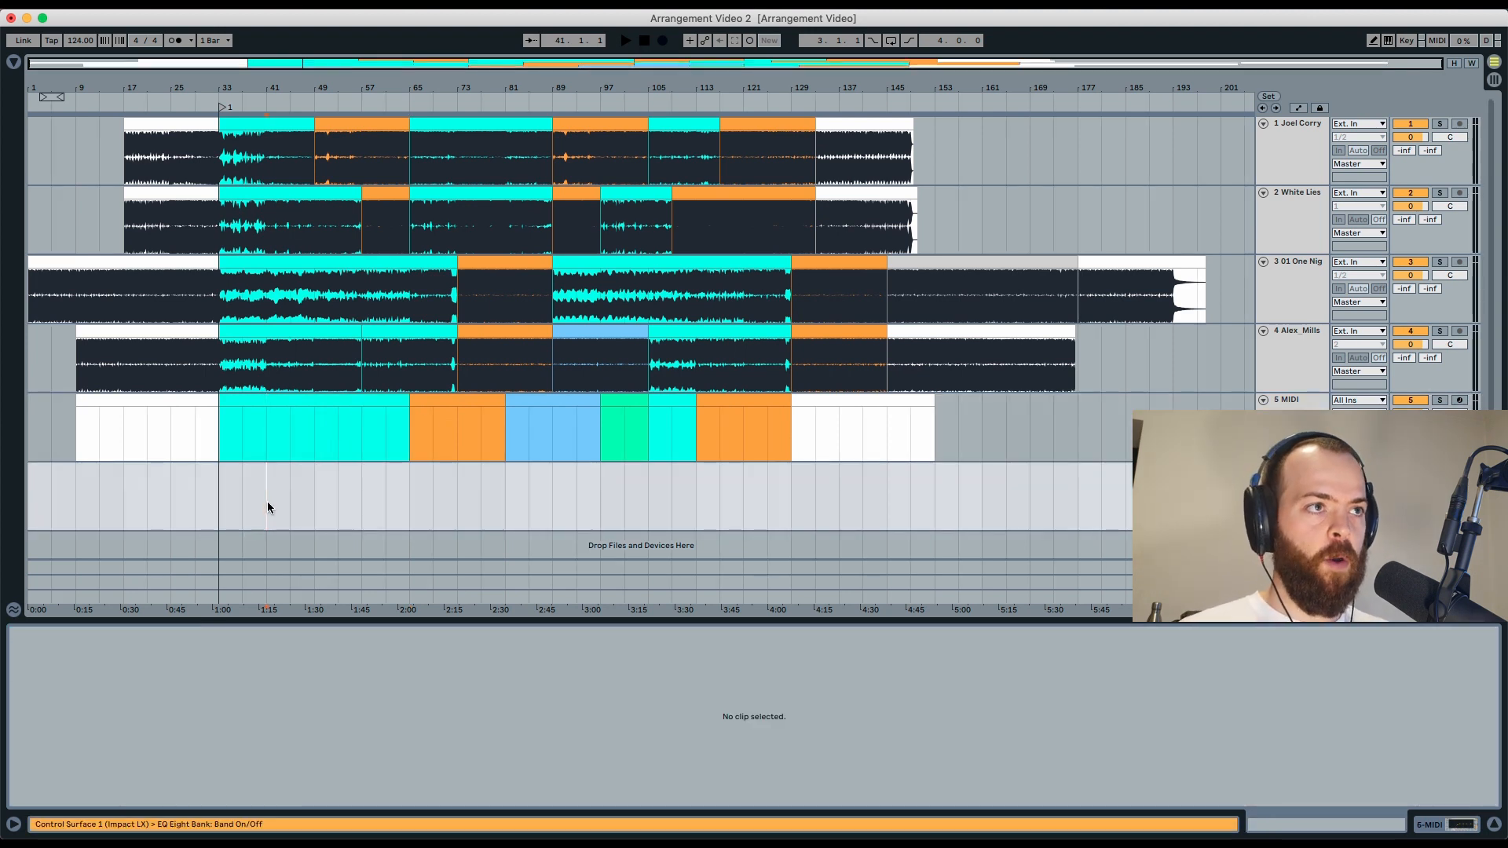
left_click_drag(267, 507, 404, 503)
key("super+shift+m")
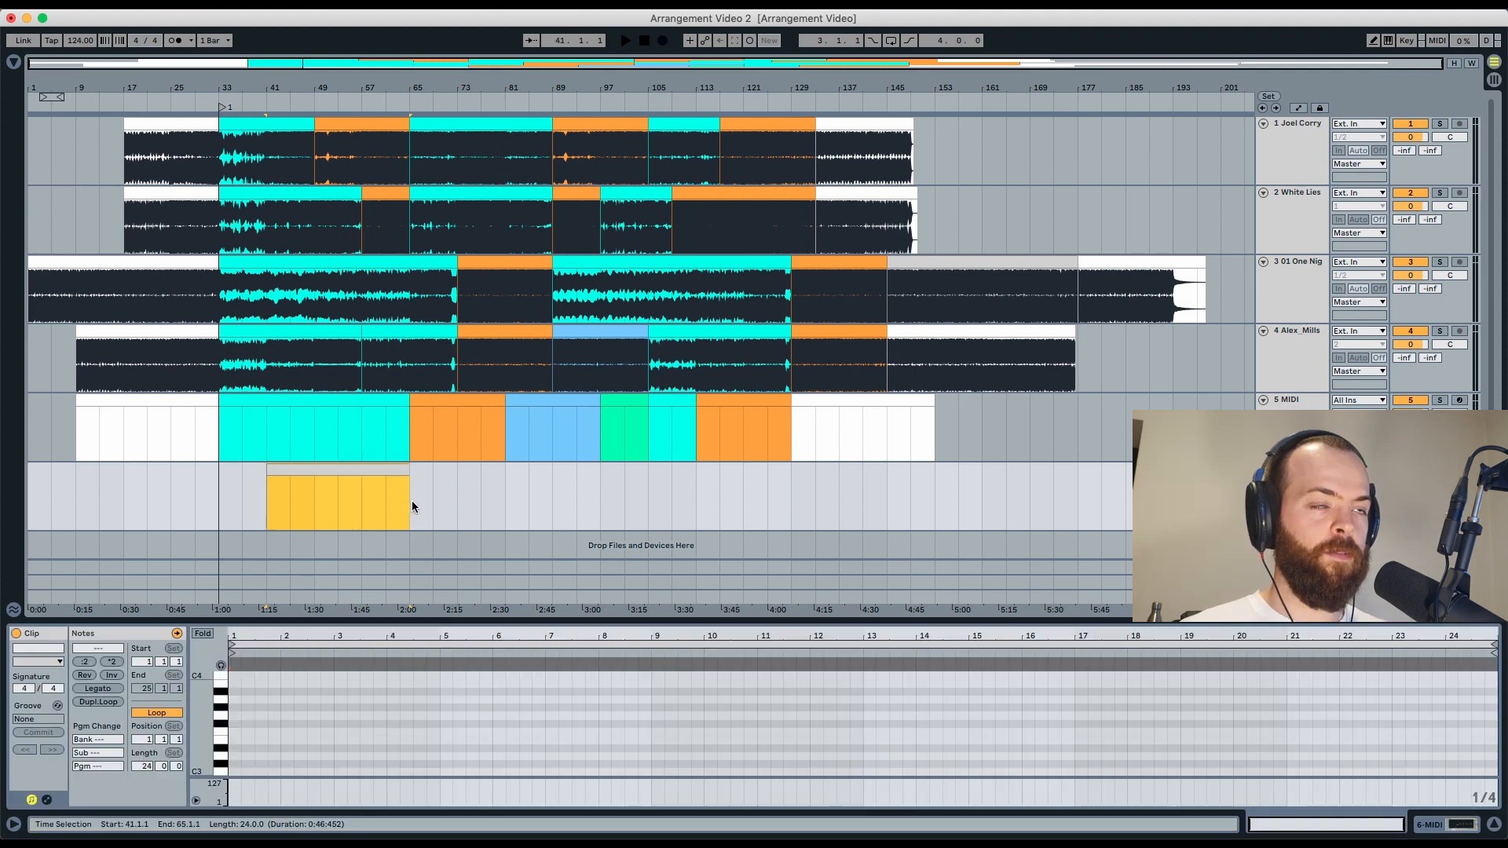
Create empty clips on the lower MIDI track over bars 73–81, 81–113 and 121–129, and colour all its clips red.
left_click_drag(463, 491, 784, 491)
key("super+shift+m")
key("super+shift+m")
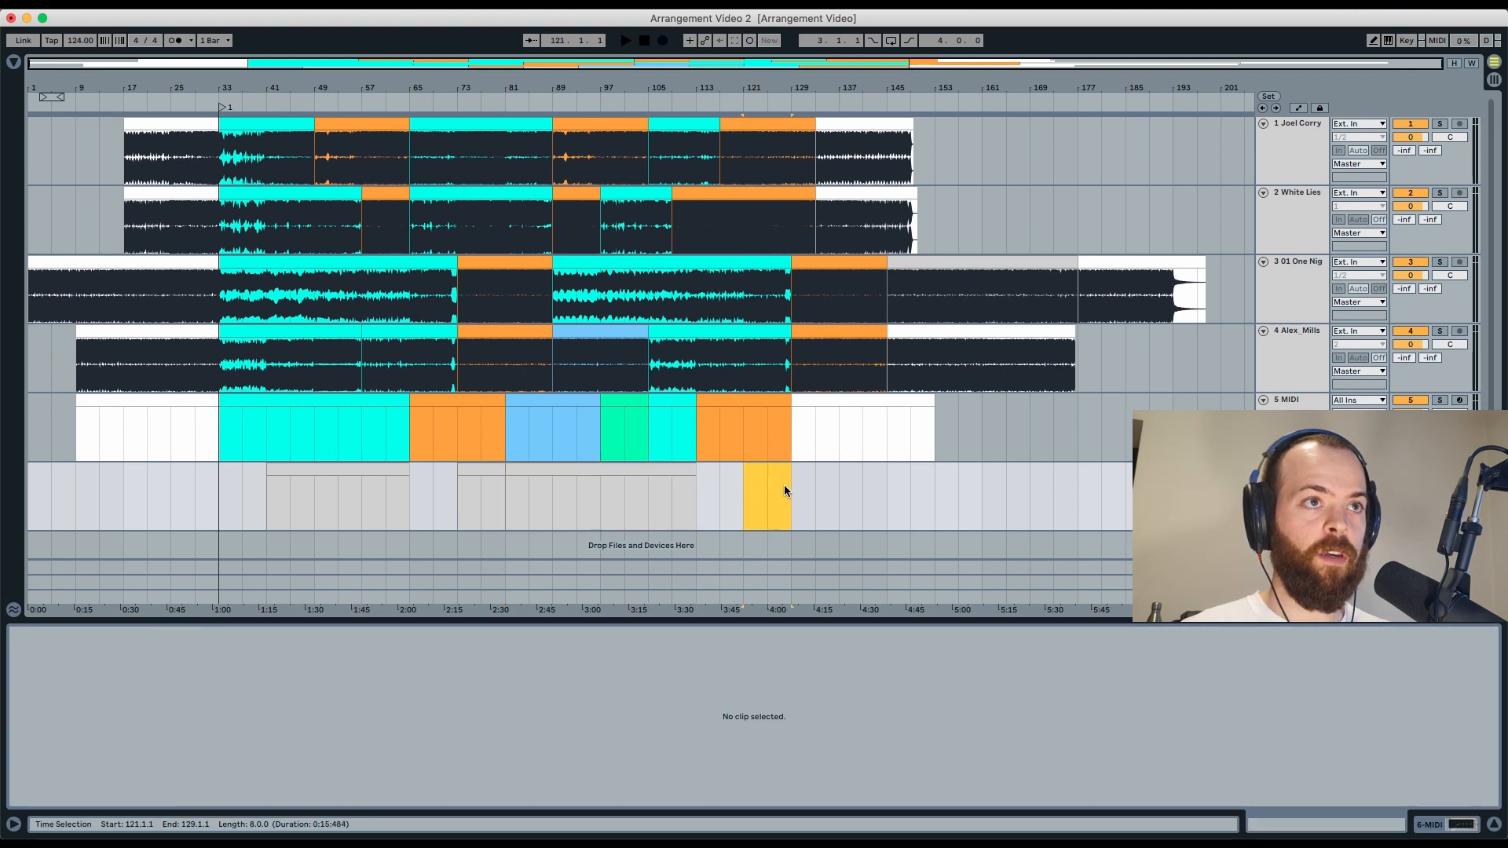
key("super+shift+m")
left_click(260, 498)
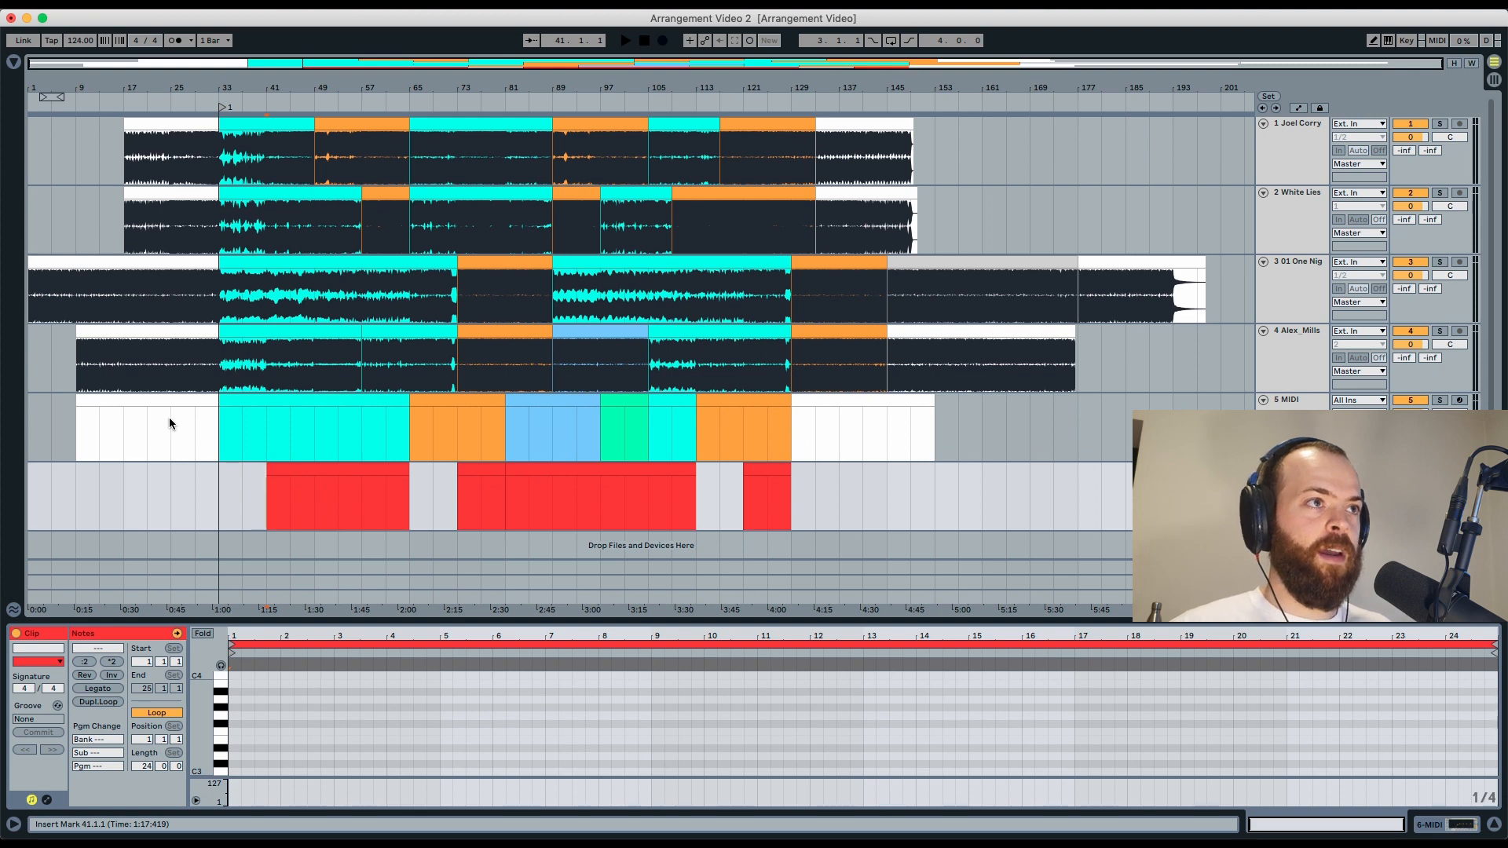
Compare the cyan section at bars 33–65 and the orange section at bars 65–81 with the red clips beneath them.
left_click_drag(221, 444, 374, 433)
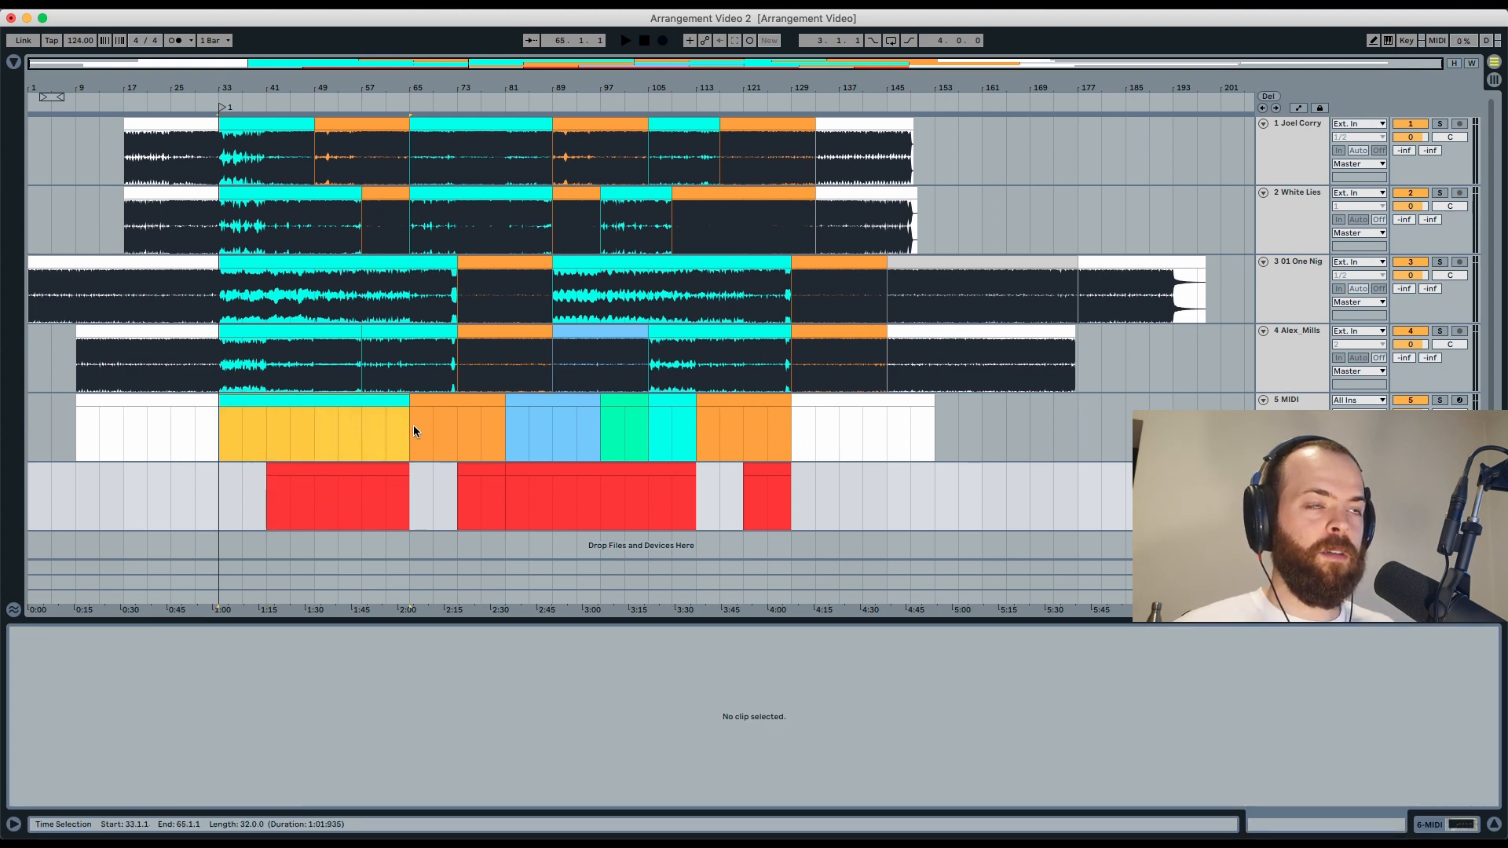
key("super+shift+m")
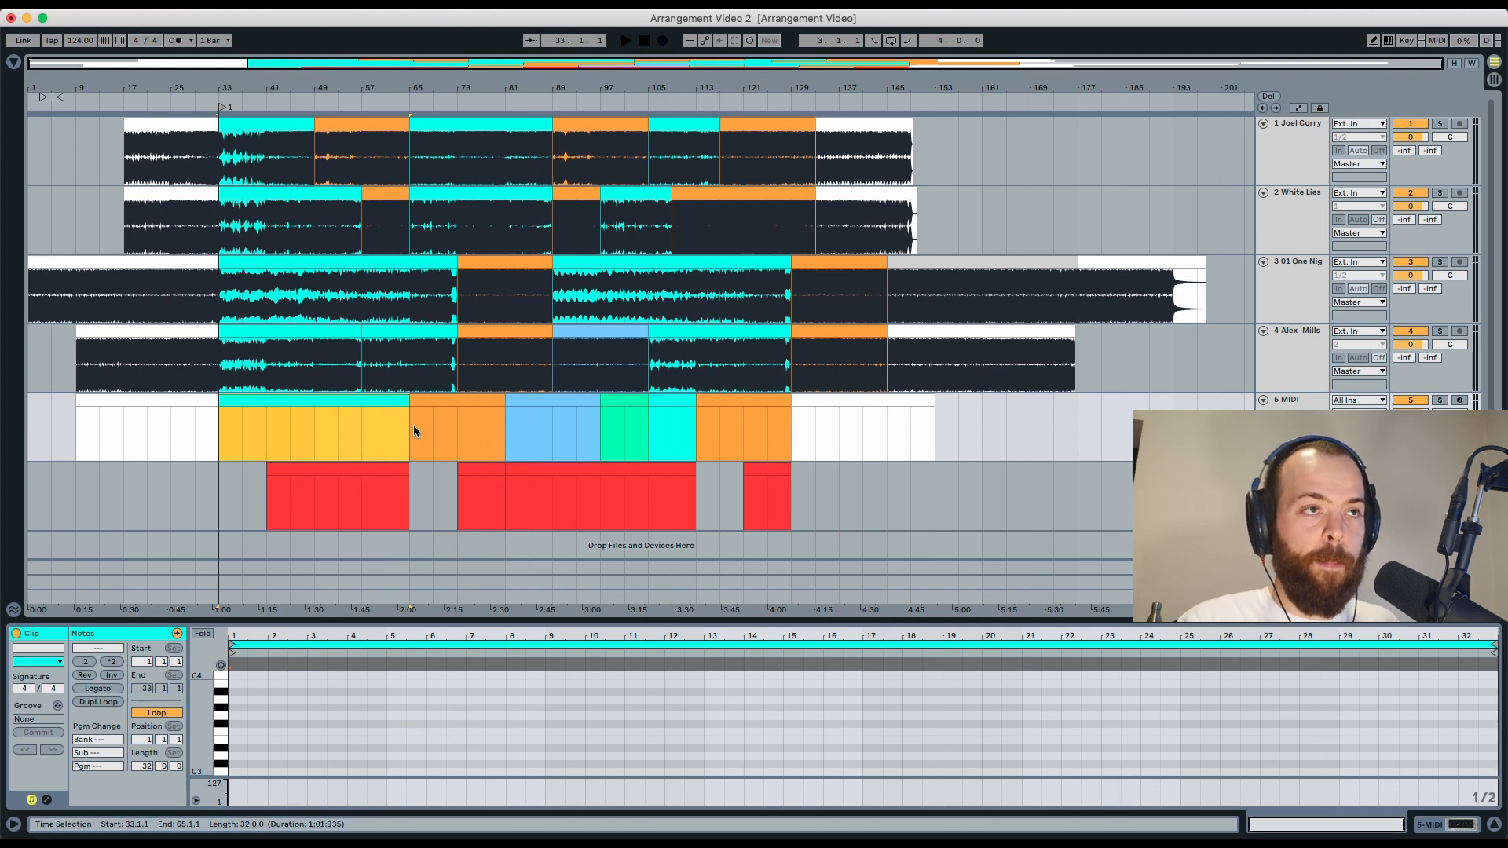
left_click(414, 444)
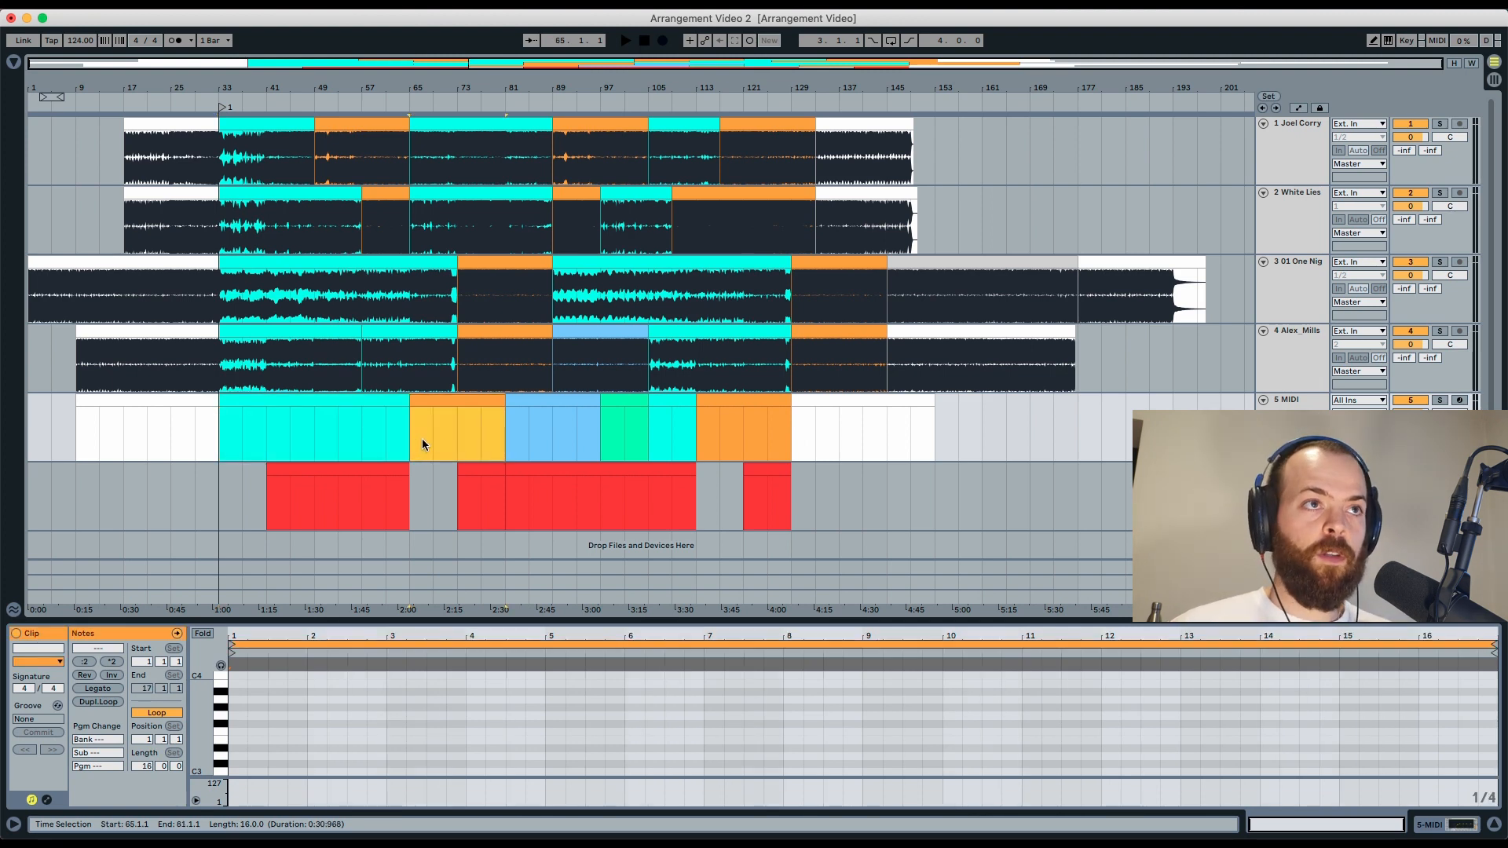
key("shift+Left")
left_click(488, 439)
left_click(489, 473)
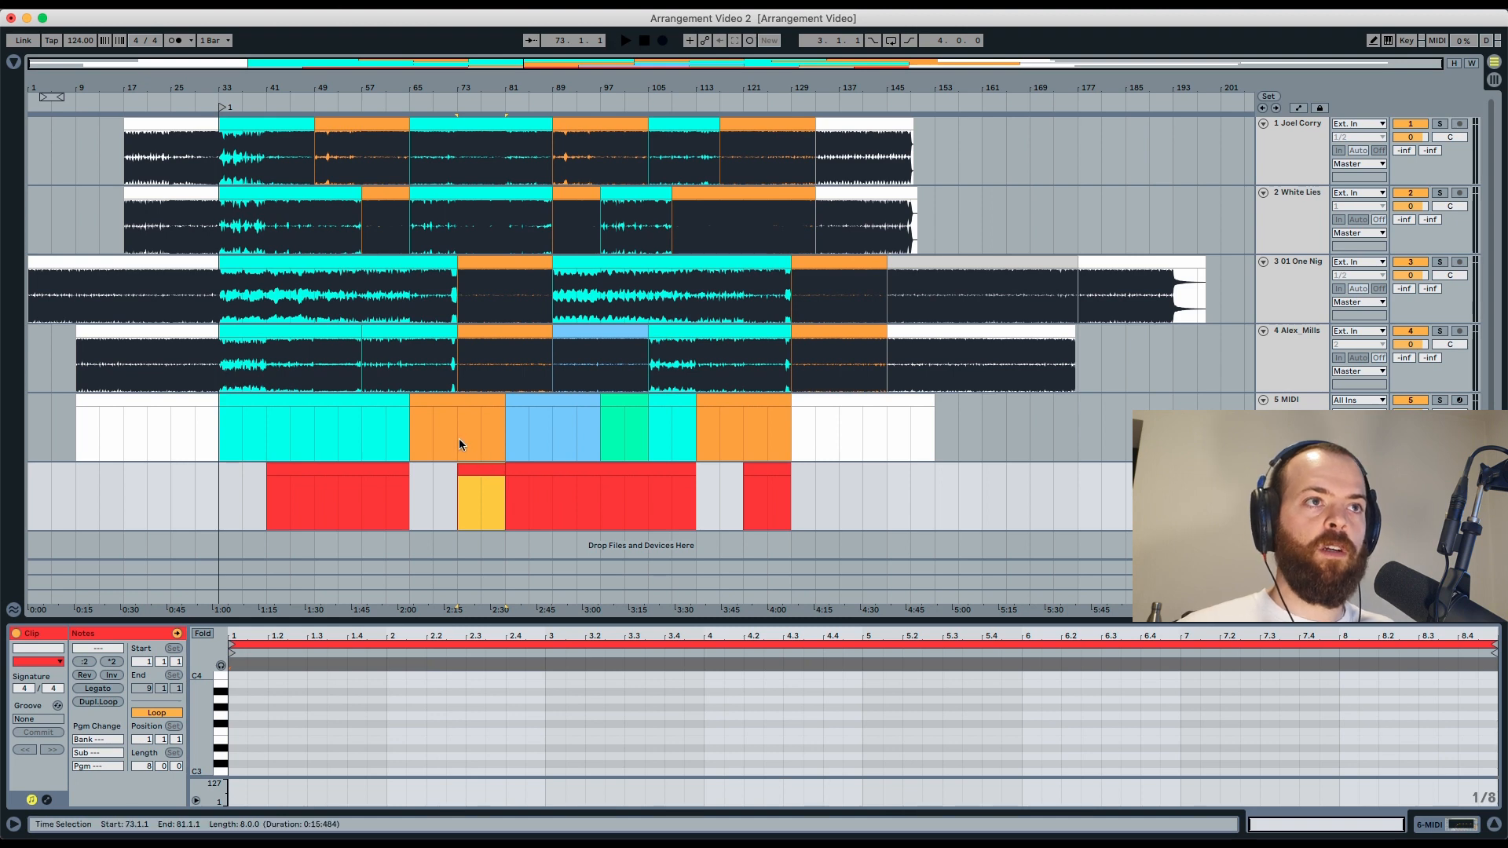
left_click(459, 438)
left_click(484, 474)
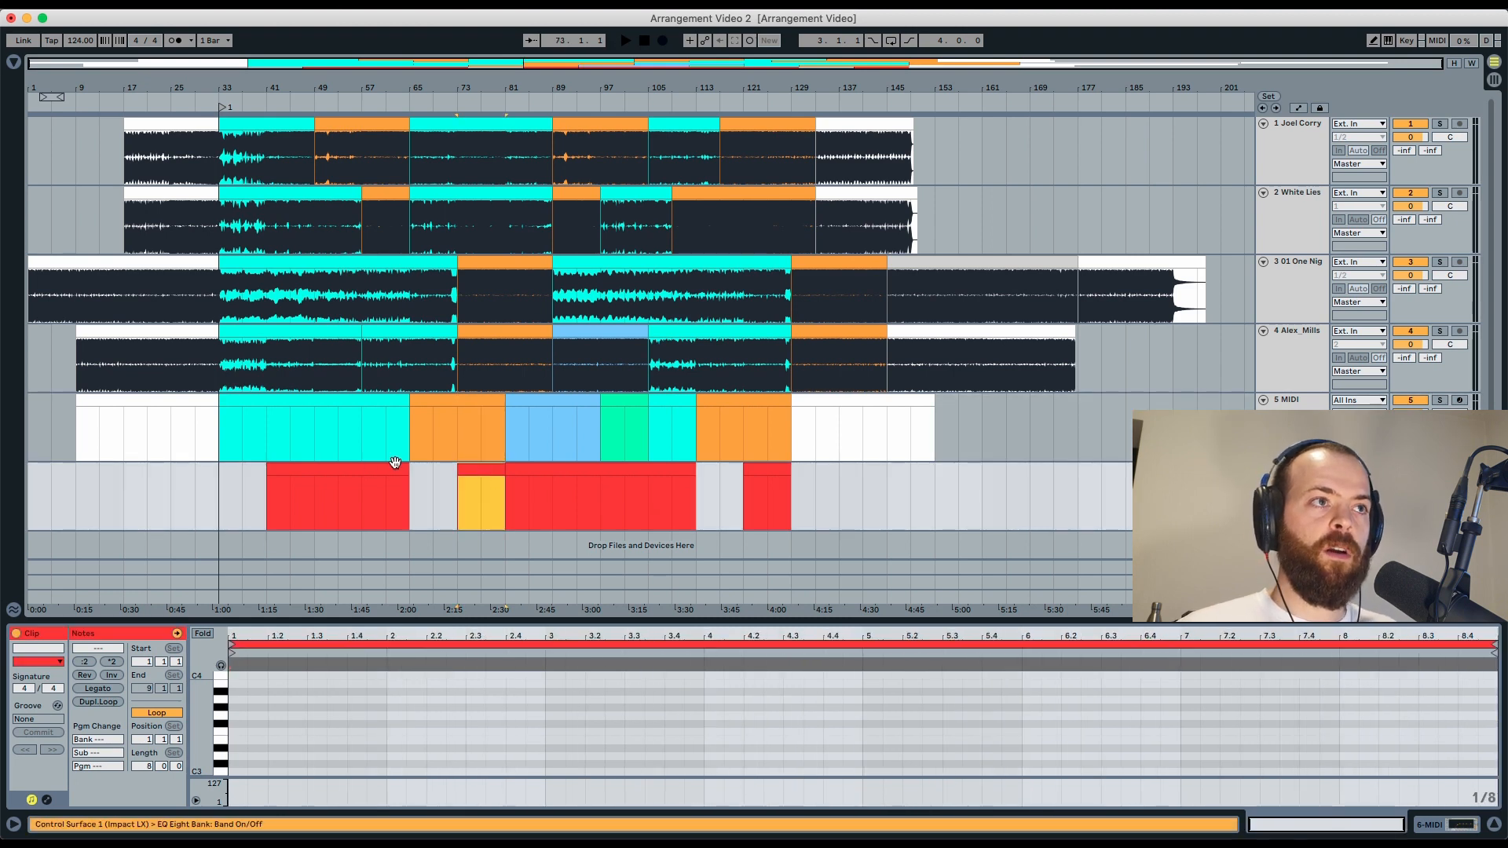
Examine the red clip at bars 41–65, track 3's cyan section at bars 33–73, and bars 33–41 of the cyan MIDI clip.
left_click_drag(265, 437, 418, 422)
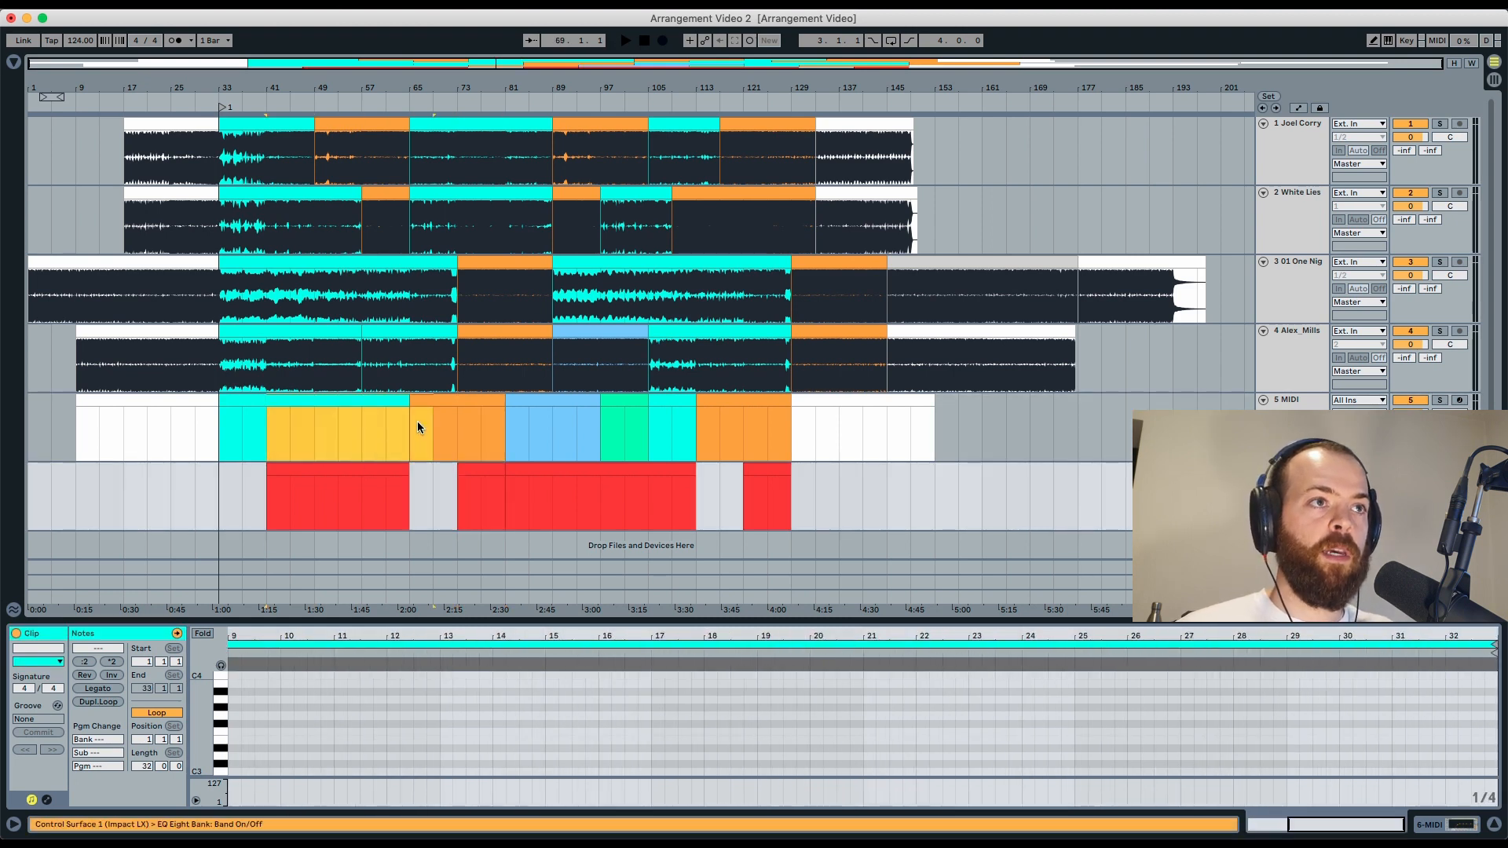
left_click(373, 467)
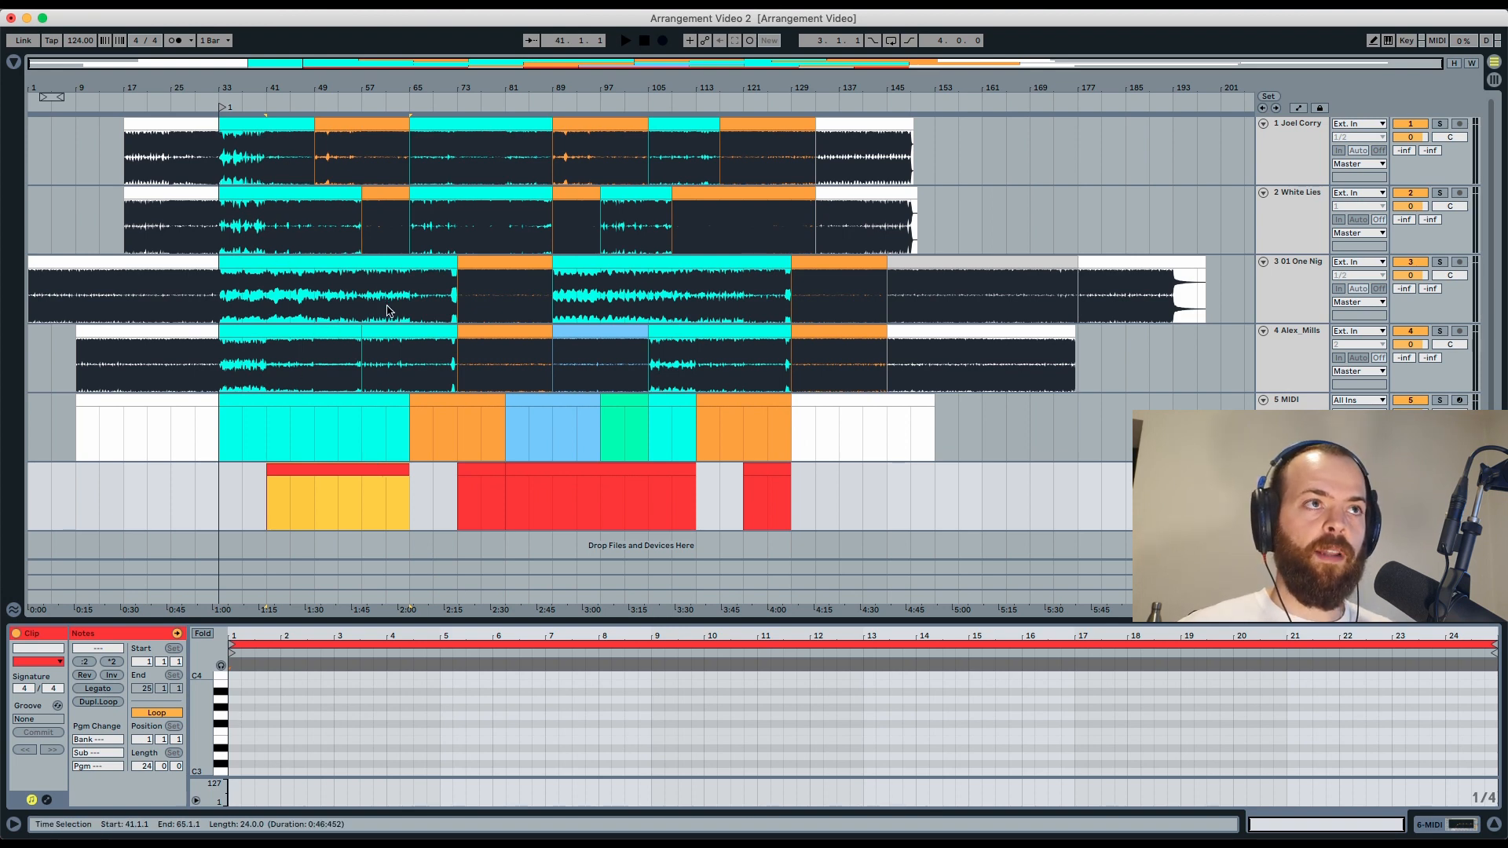
left_click_drag(222, 318, 459, 296)
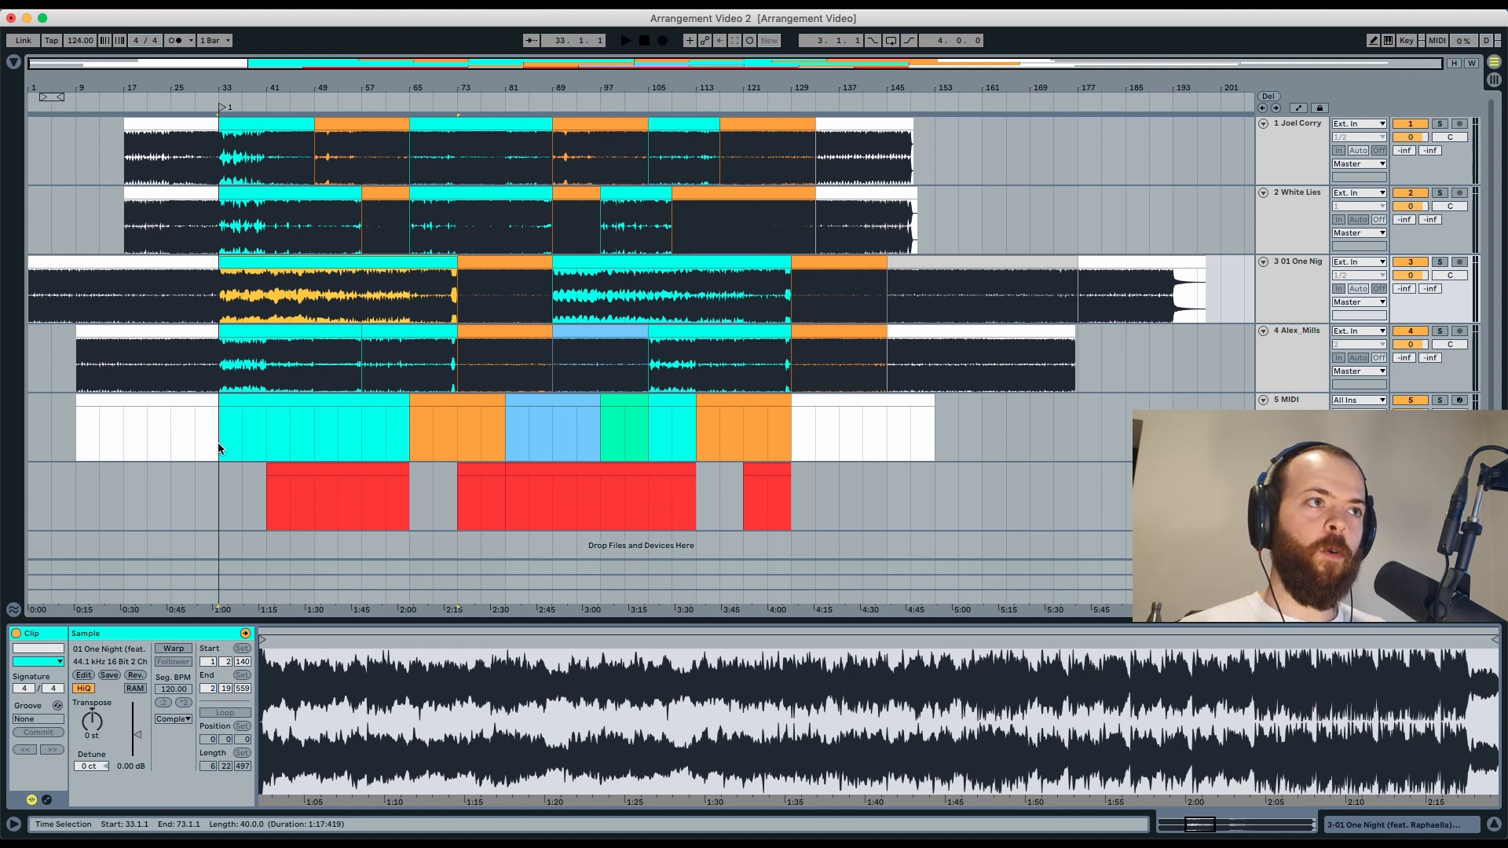
left_click_drag(218, 442, 270, 441)
left_click(270, 442)
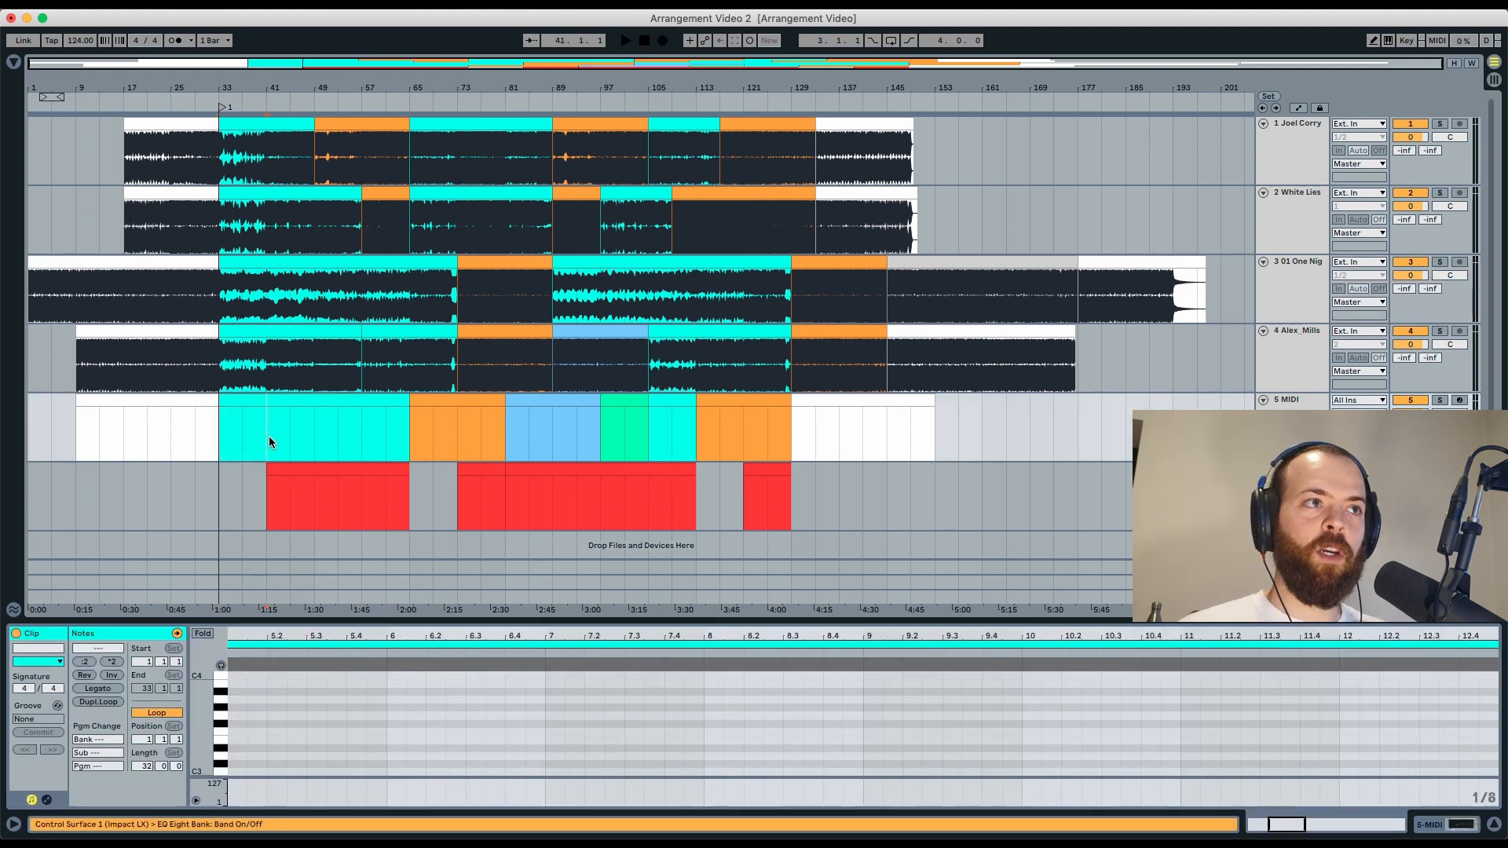